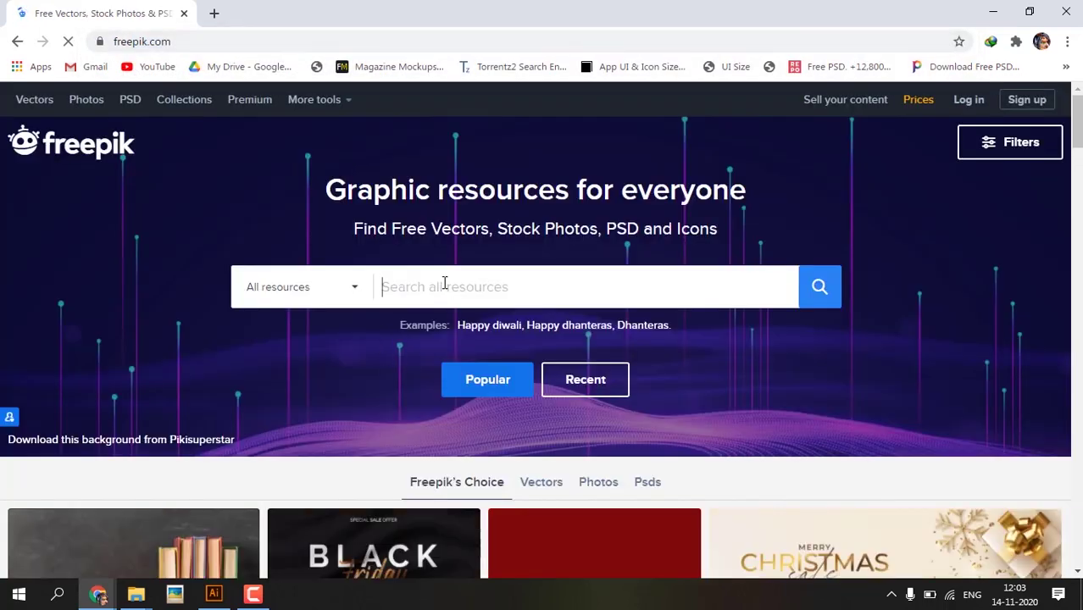
# Search Freepik for 'cand' and open the Flat design Día de las Velitas vector.
pyautogui.click(444, 283)
pyautogui.write('can')
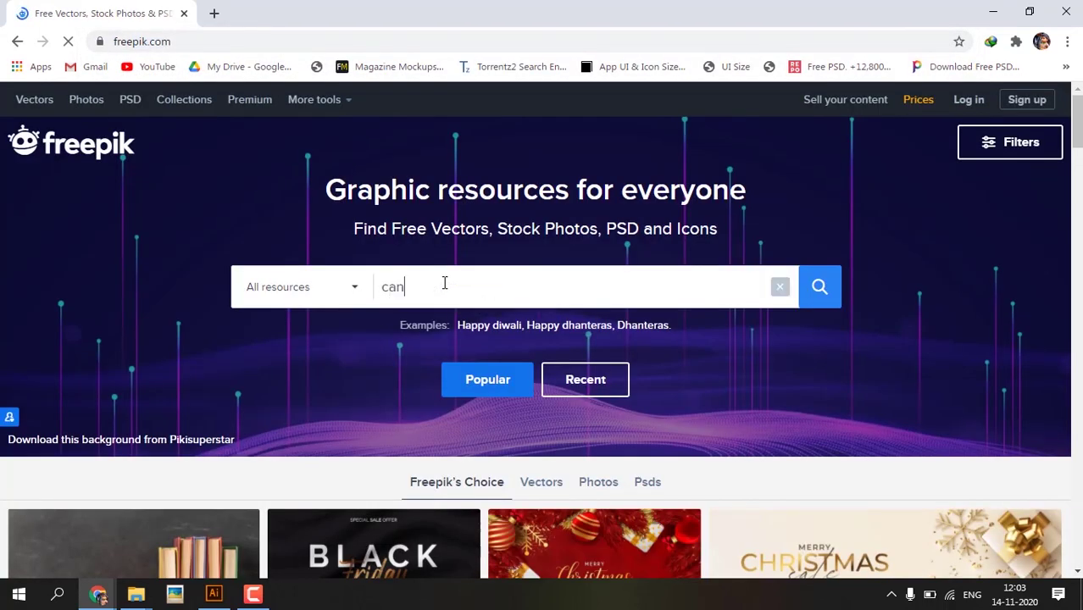
pyautogui.write('dle')
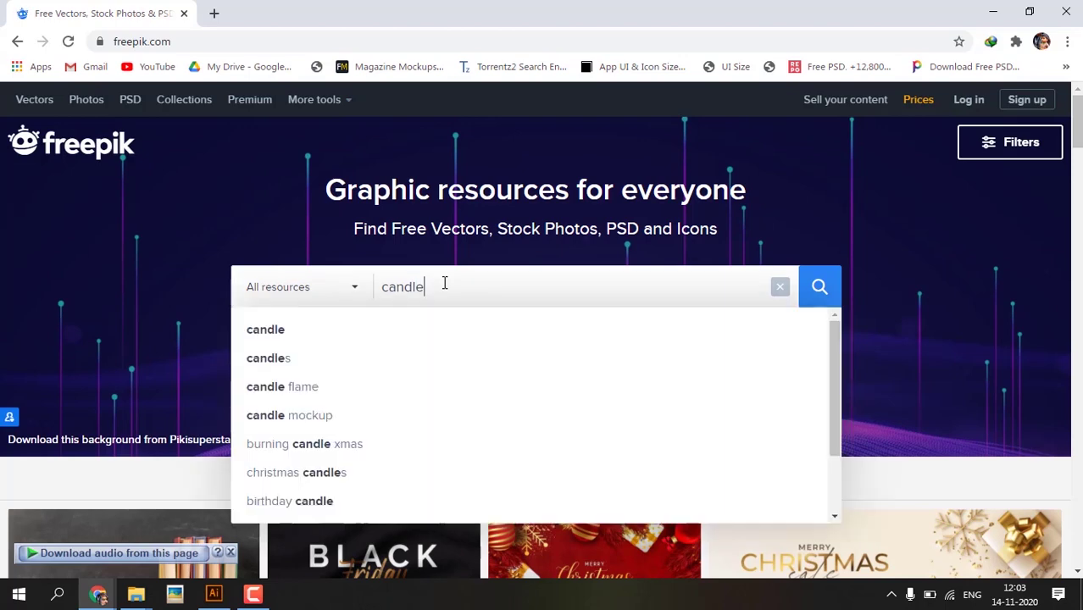
pyautogui.press('Return')
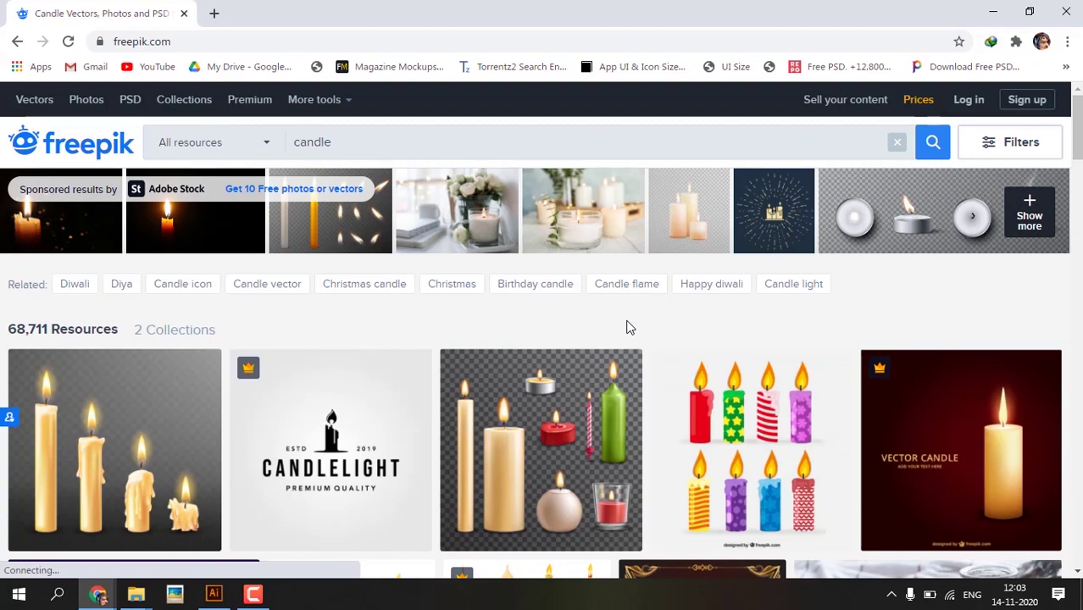
pyautogui.scroll(-2, 627, 326)
pyautogui.scroll(-2, 627, 332)
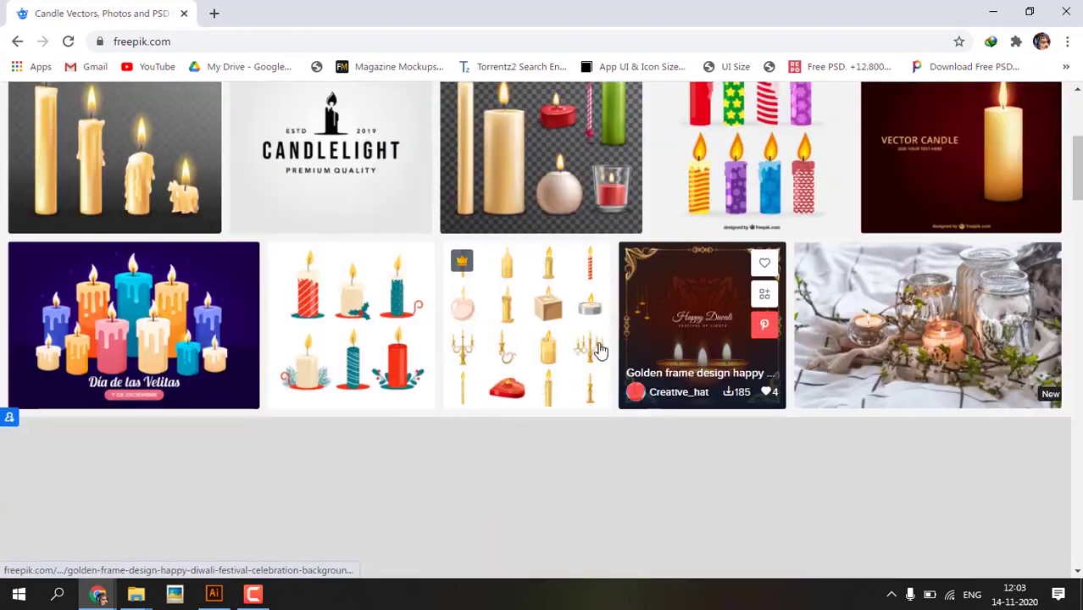
pyautogui.click(59, 317)
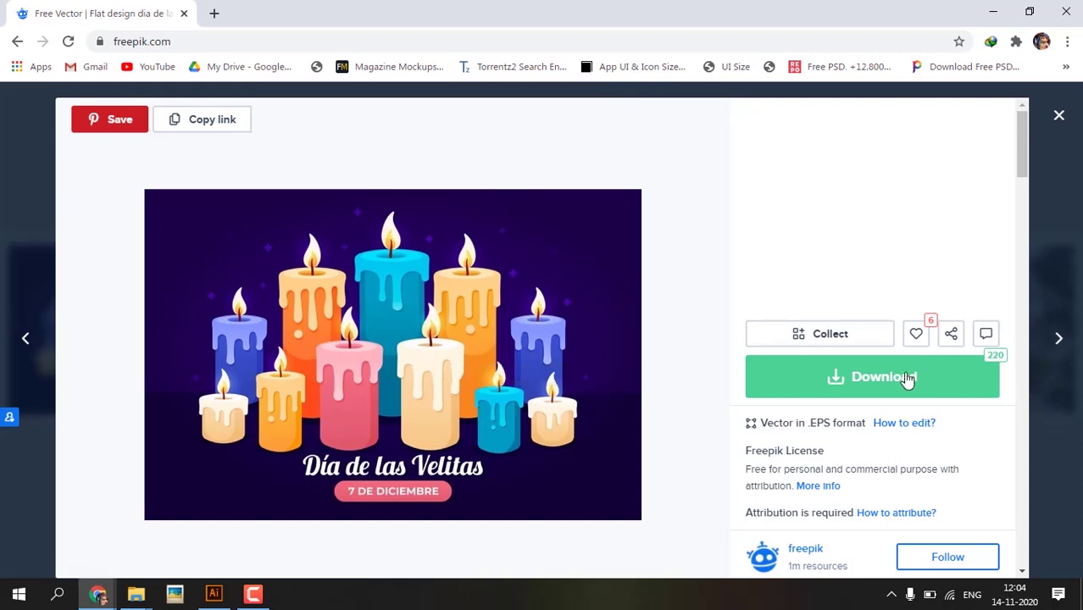
# Download the candle vector using the free download with attribution.
pyautogui.click(903, 380)
pyautogui.scroll(-2, 854, 408)
pyautogui.scroll(-1, 853, 404)
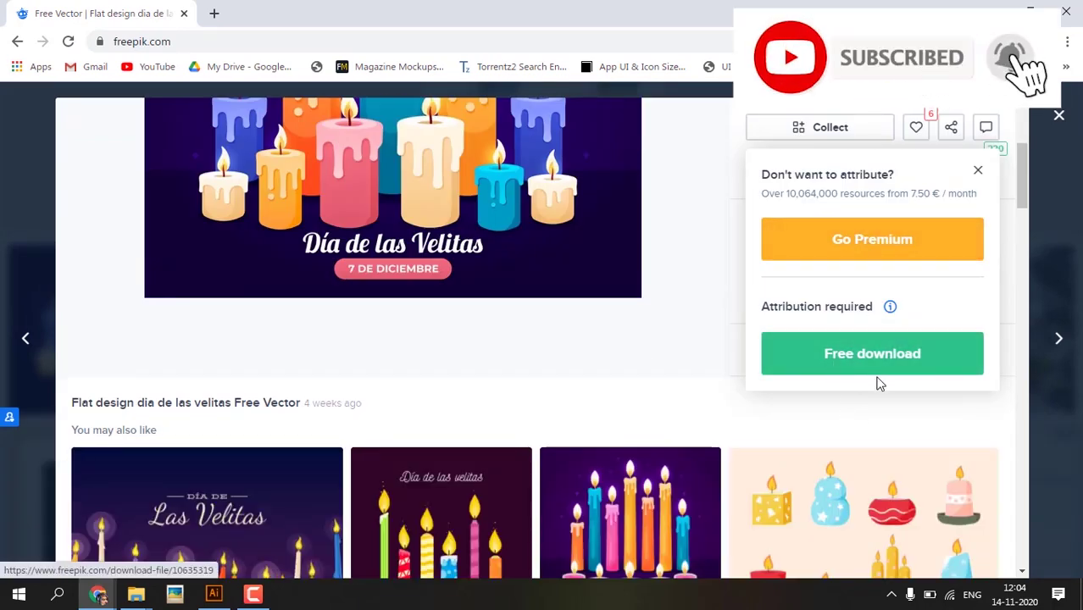
pyautogui.click(843, 364)
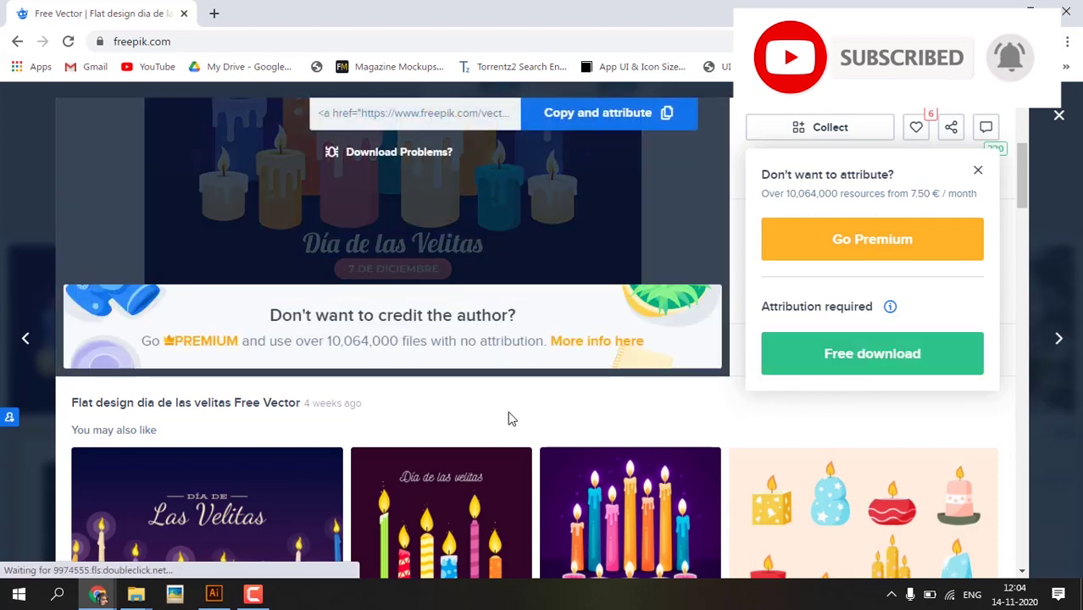
pyautogui.click(527, 367)
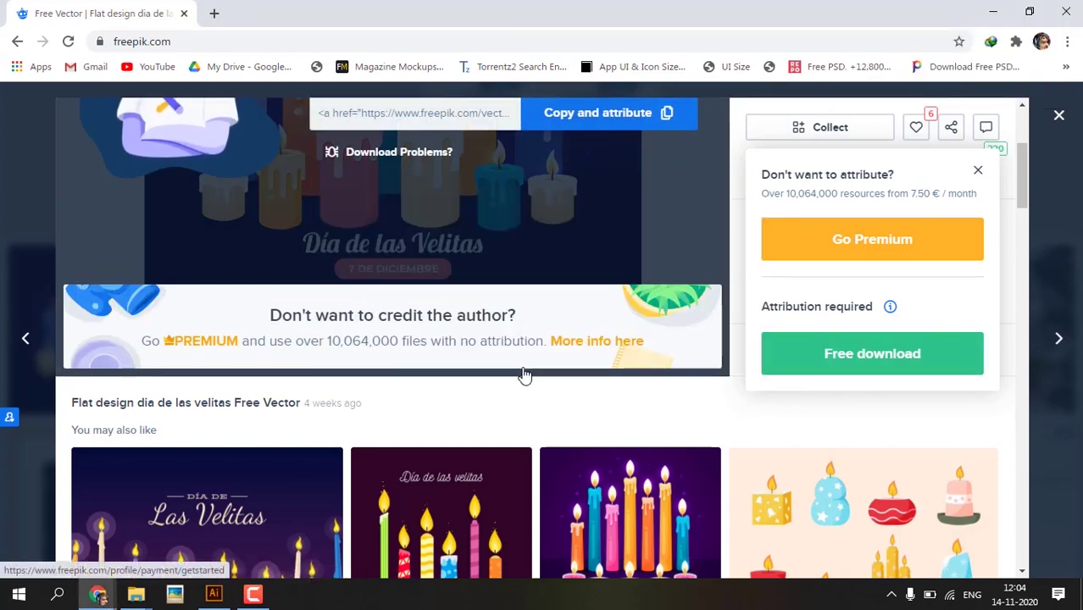
# Open 4494396.ai from the downloaded folder in Illustrator.
pyautogui.moveTo(177, 592)
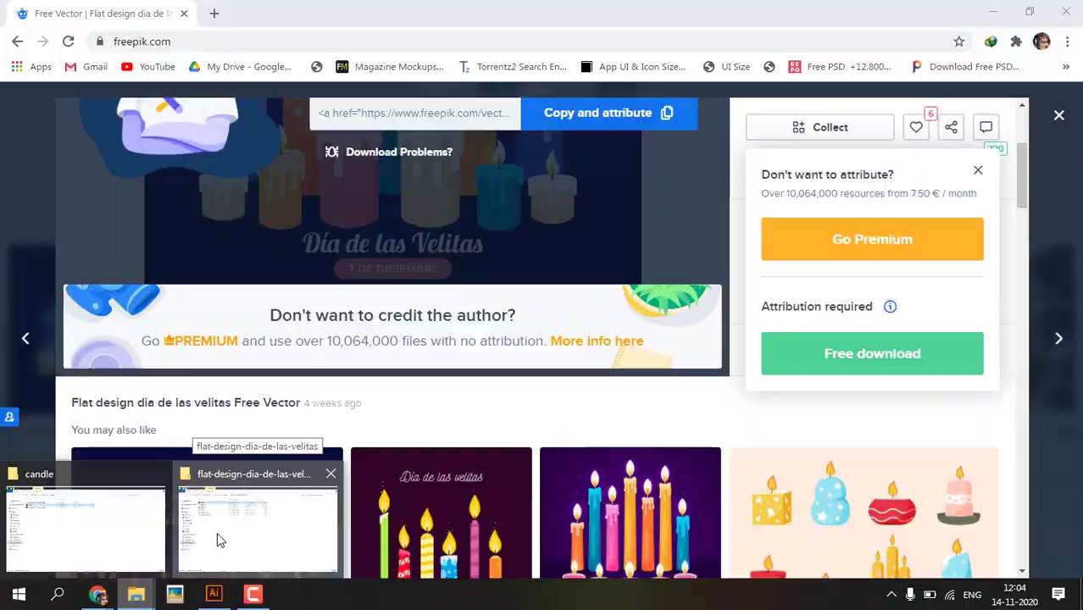
pyautogui.click(217, 532)
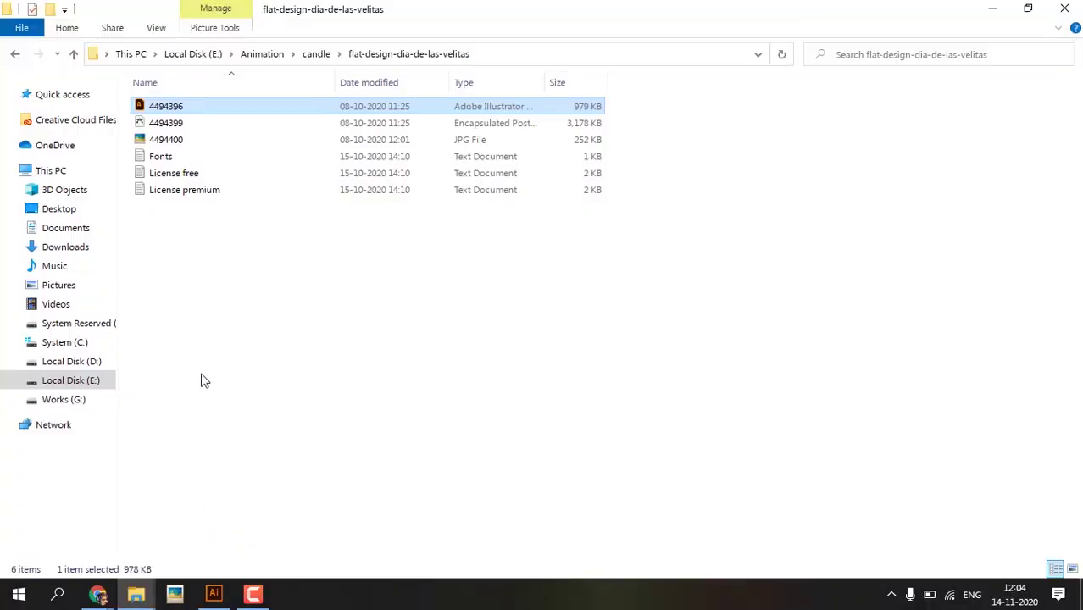
pyautogui.rightClick(140, 109)
pyautogui.click(157, 114)
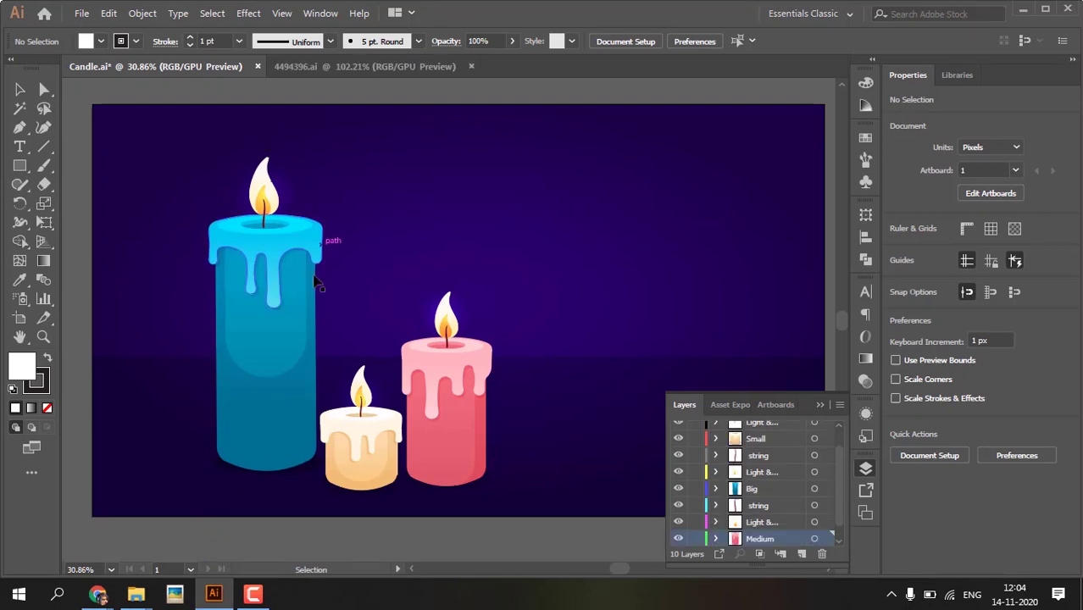
# Review Candle.ai's layers, then close Illustrator, saving the changes to Candle.ai.
pyautogui.scroll(1, 778, 504)
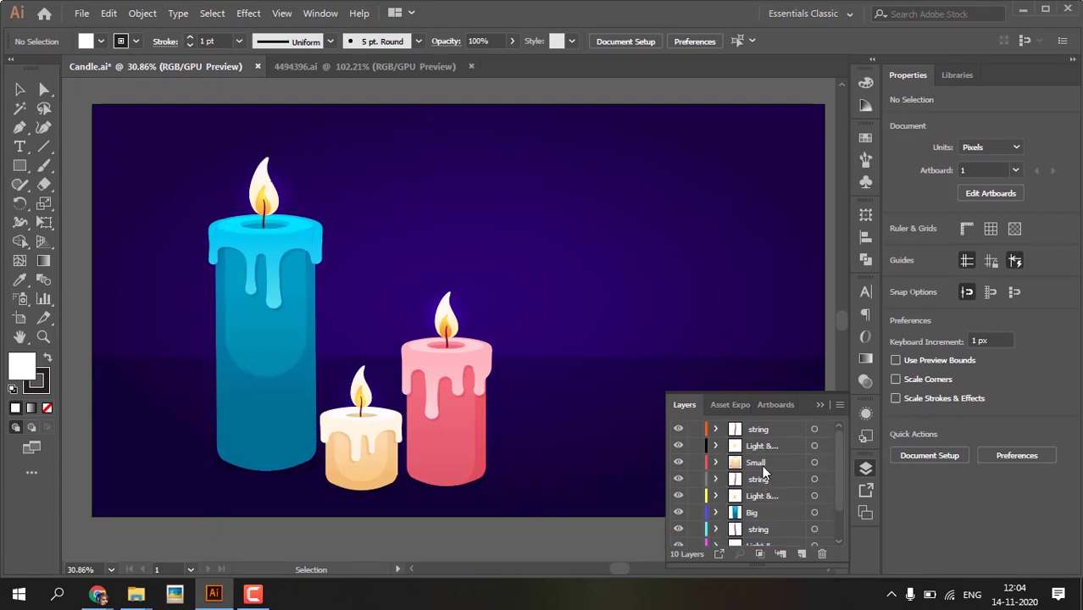
pyautogui.scroll(-2, 778, 509)
pyautogui.scroll(2, 774, 509)
pyautogui.click(1067, 8)
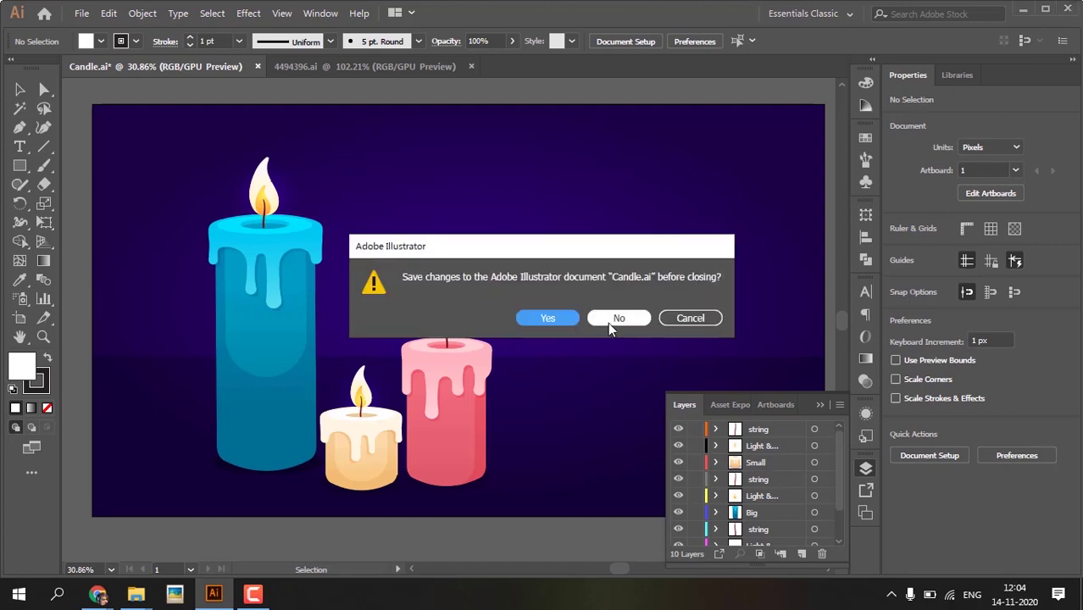
pyautogui.click(552, 320)
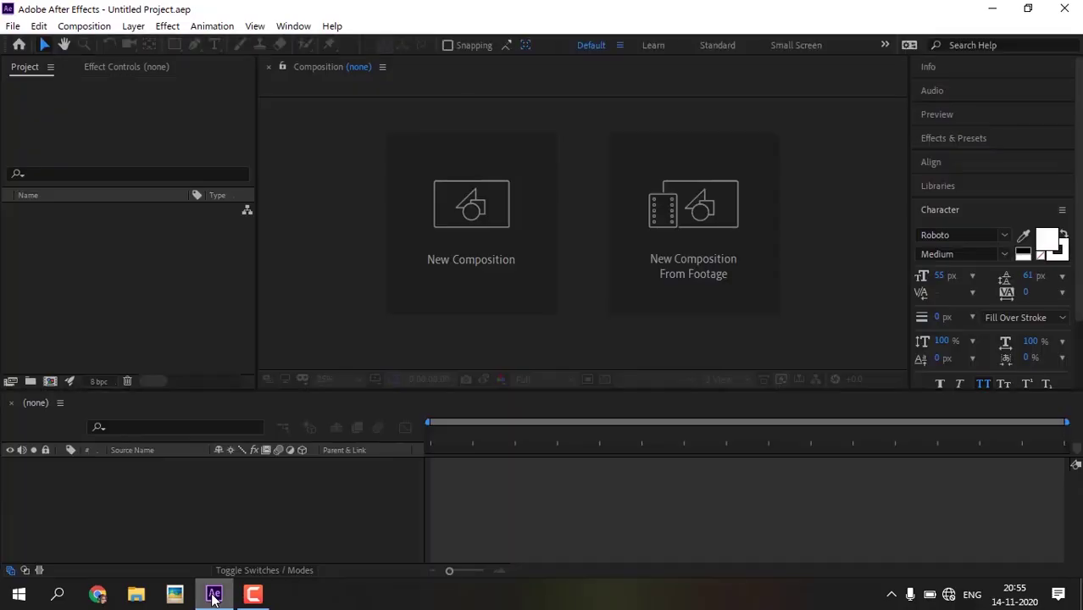
# Import the Candle Illustrator file into the project with Import As set to Composition.
pyautogui.rightClick(100, 295)
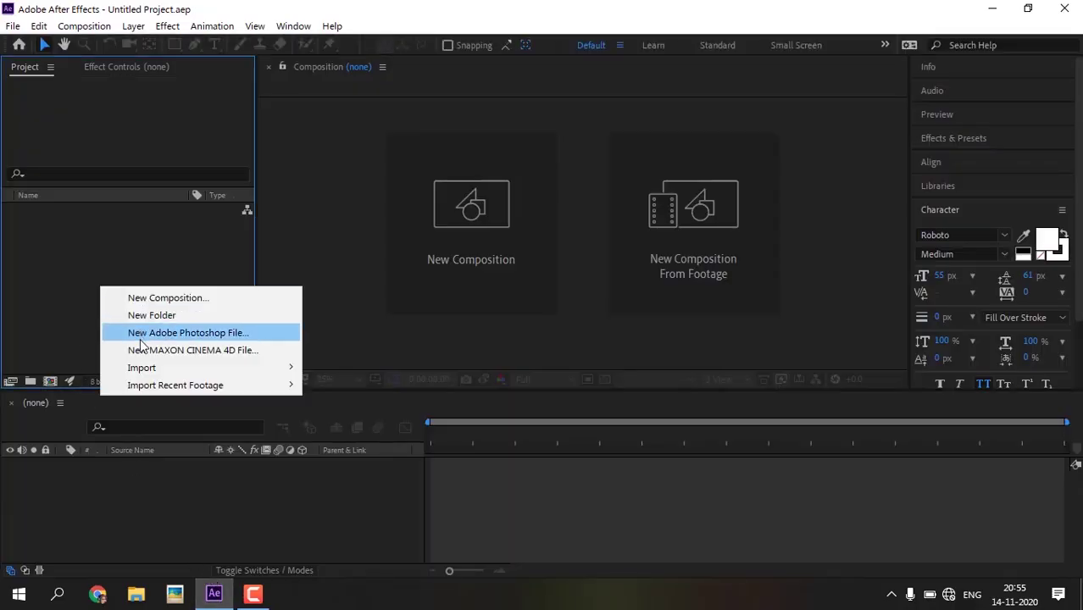
pyautogui.moveTo(142, 371)
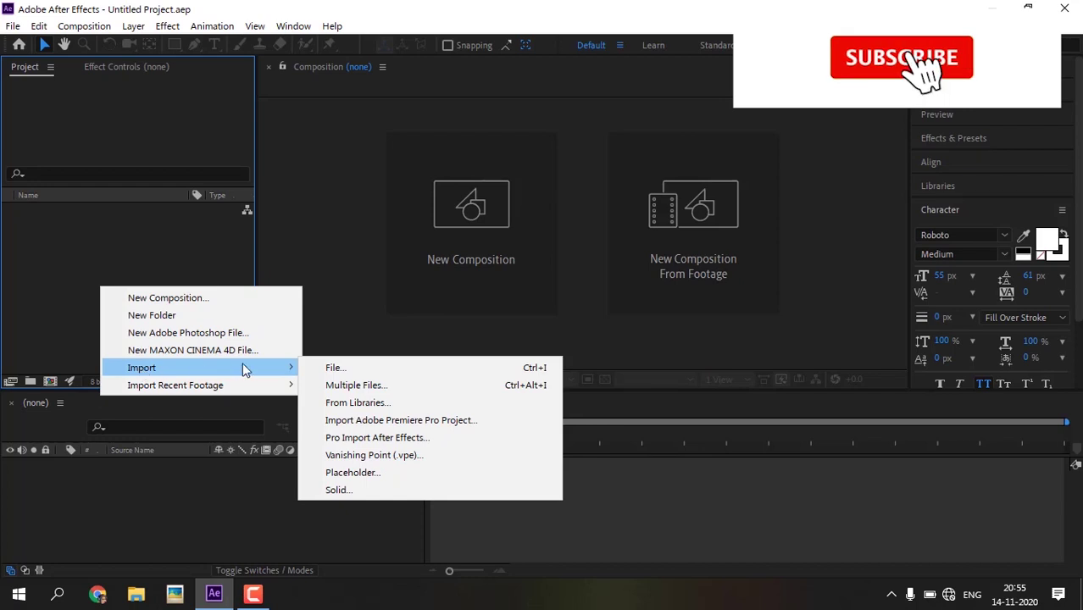
pyautogui.click(331, 367)
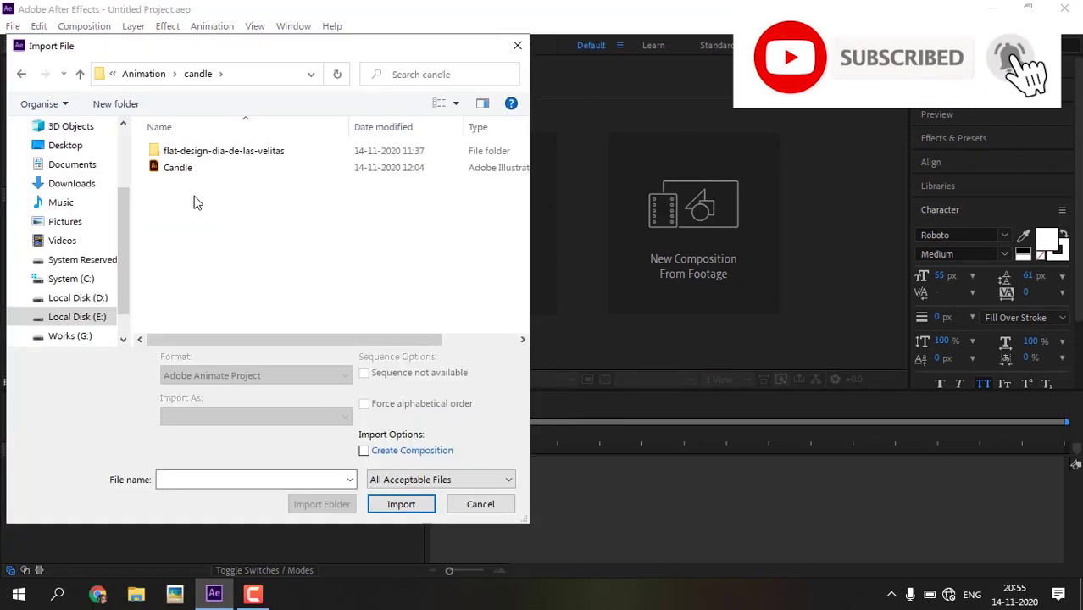
pyautogui.click(178, 166)
pyautogui.click(285, 419)
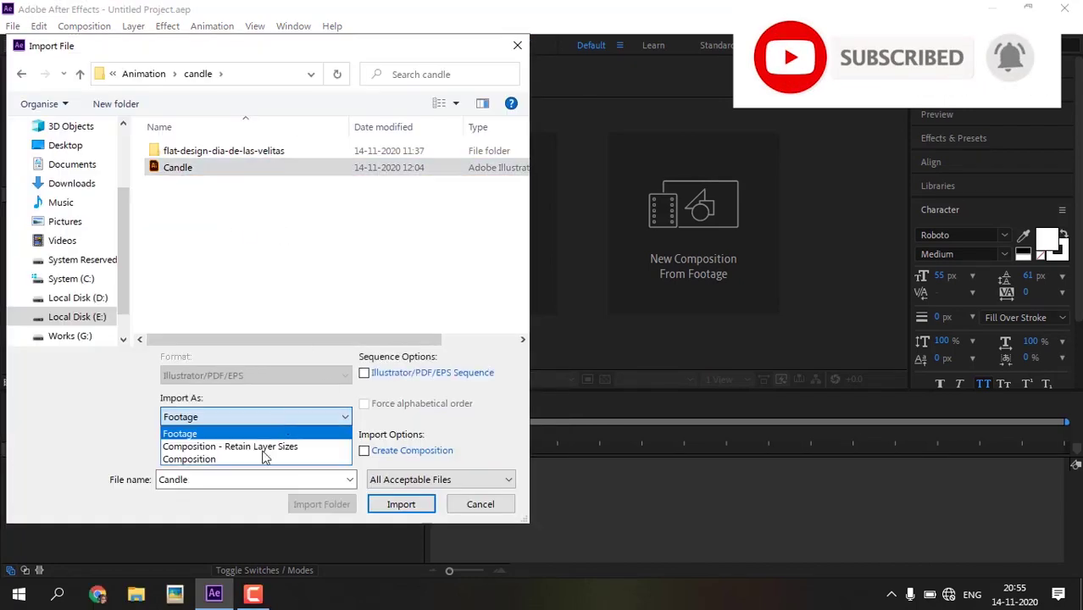
pyautogui.click(254, 457)
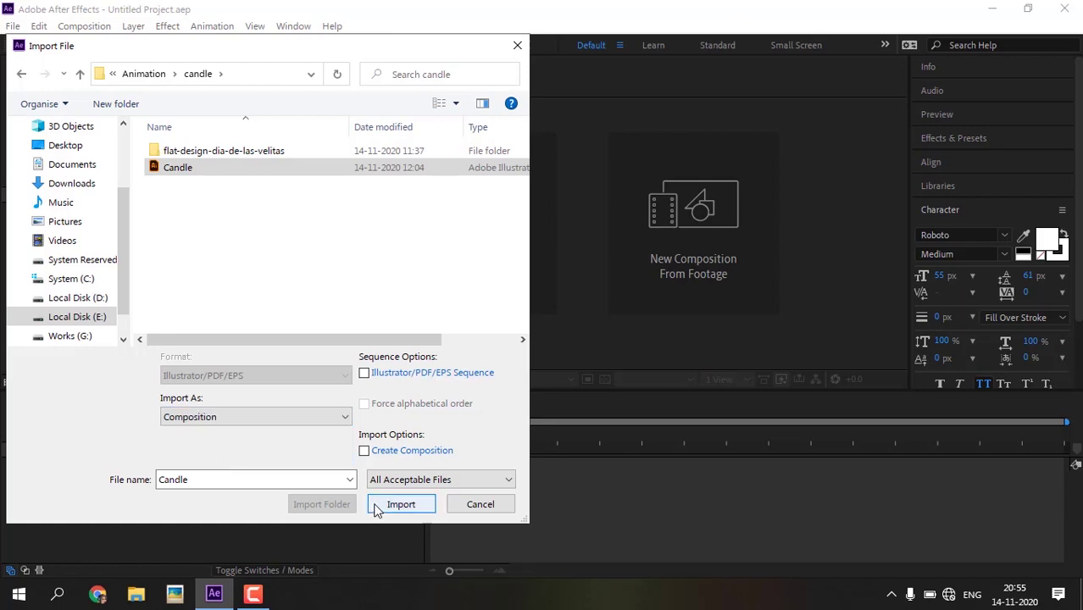
pyautogui.click(400, 504)
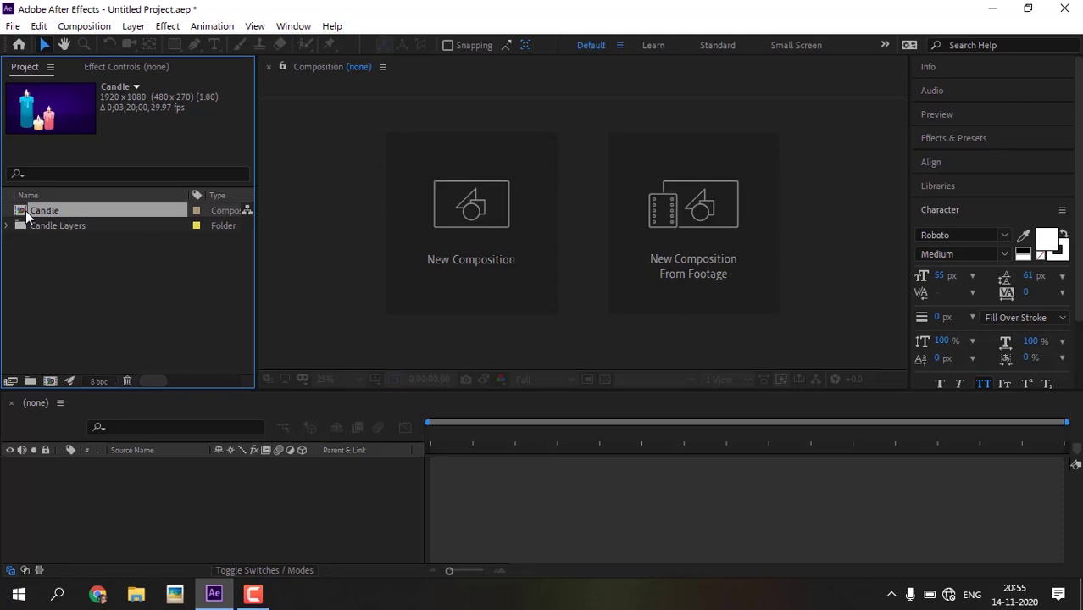
# Build a Candle 2 comp containing Candle and open the Candle comp's layers.
pyautogui.moveTo(26, 217); pyautogui.dragTo(130, 485)
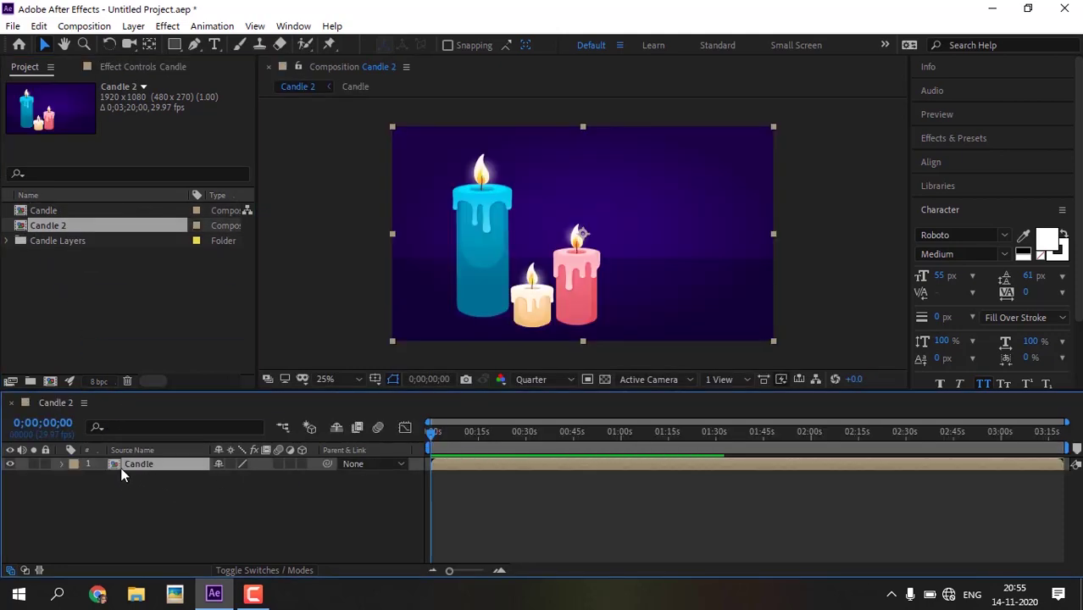
pyautogui.doubleClick(118, 464)
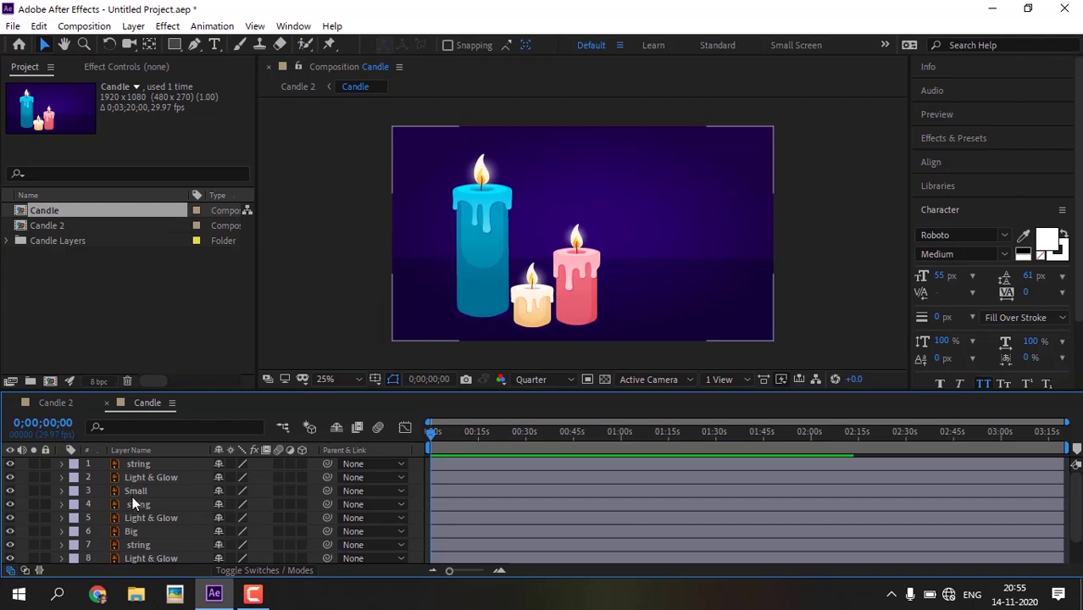
pyautogui.scroll(-2, 141, 539)
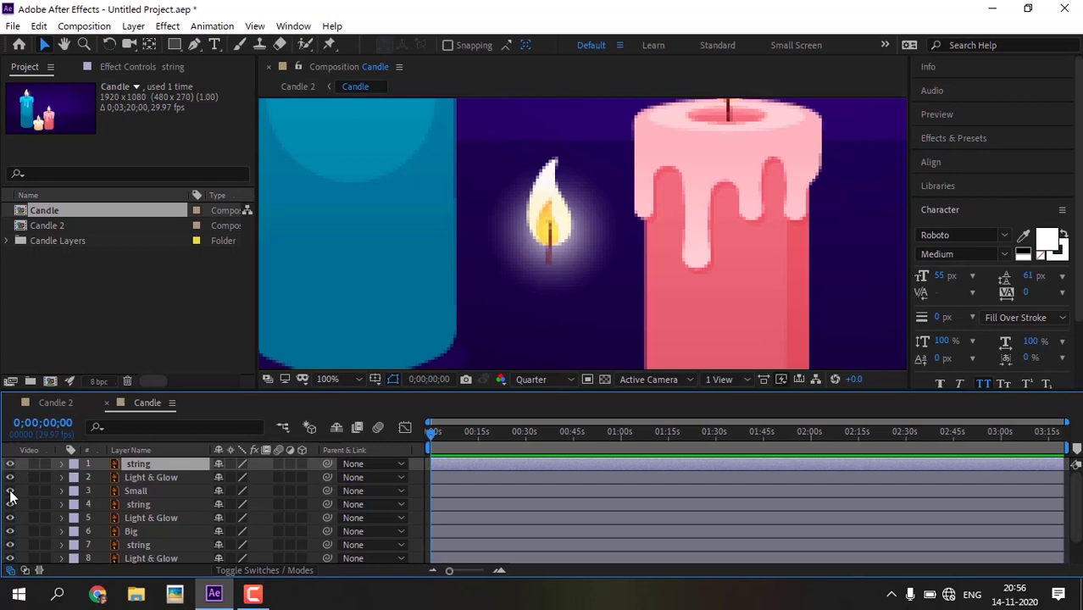
pyautogui.scroll(-4, 729, 268)
pyautogui.scroll(2, 592, 284)
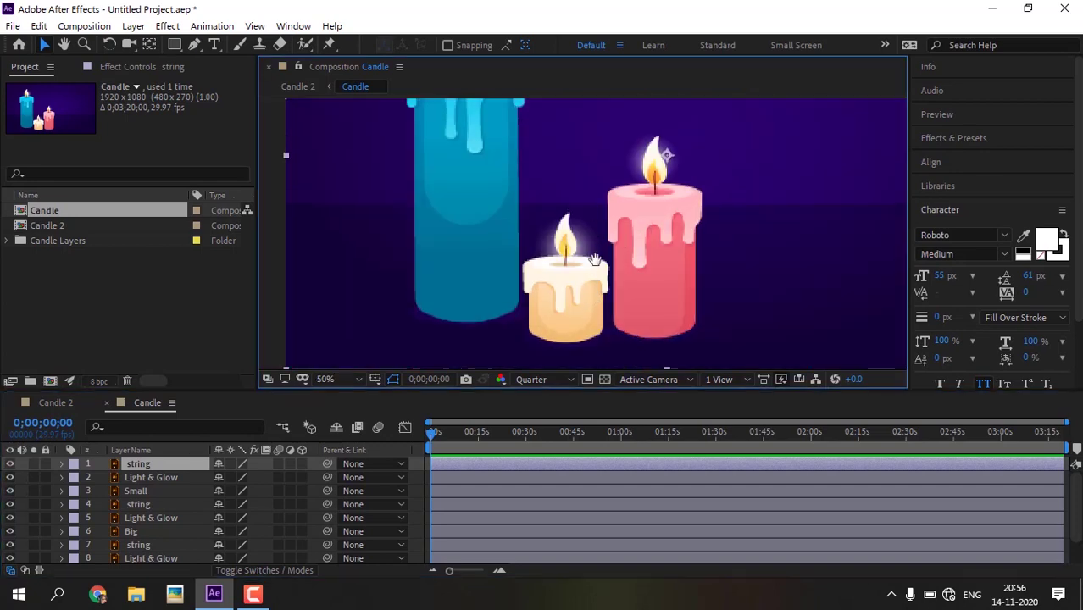
pyautogui.scroll(1, 506, 167)
pyautogui.scroll(-2, 512, 233)
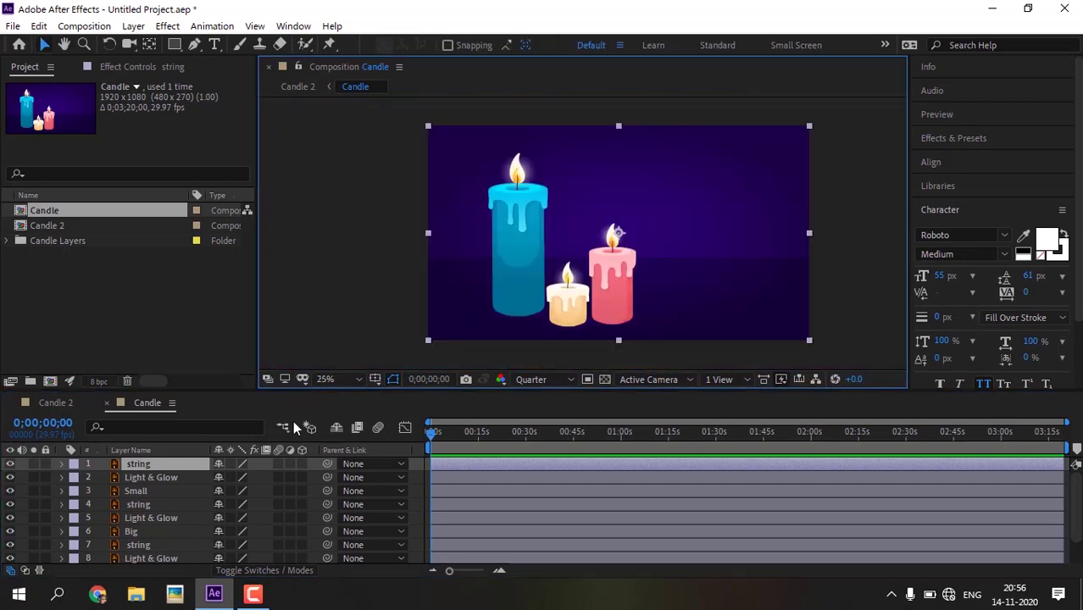
# Select layer 2 Light & Glow and zoom the viewer to inspect the flames.
pyautogui.click(152, 477)
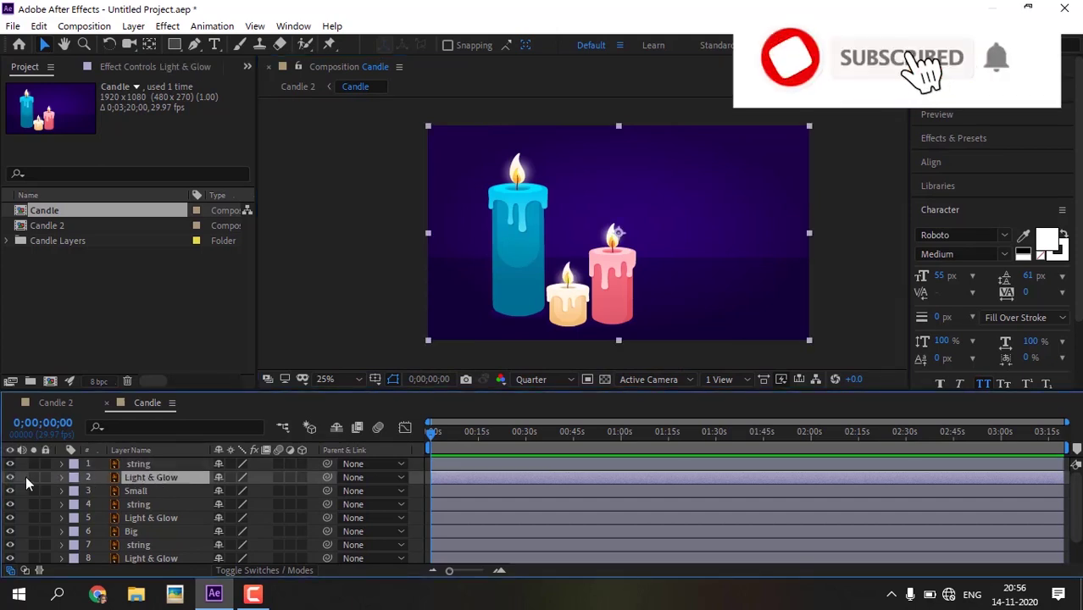
pyautogui.click(570, 289)
pyautogui.scroll(2, 570, 289)
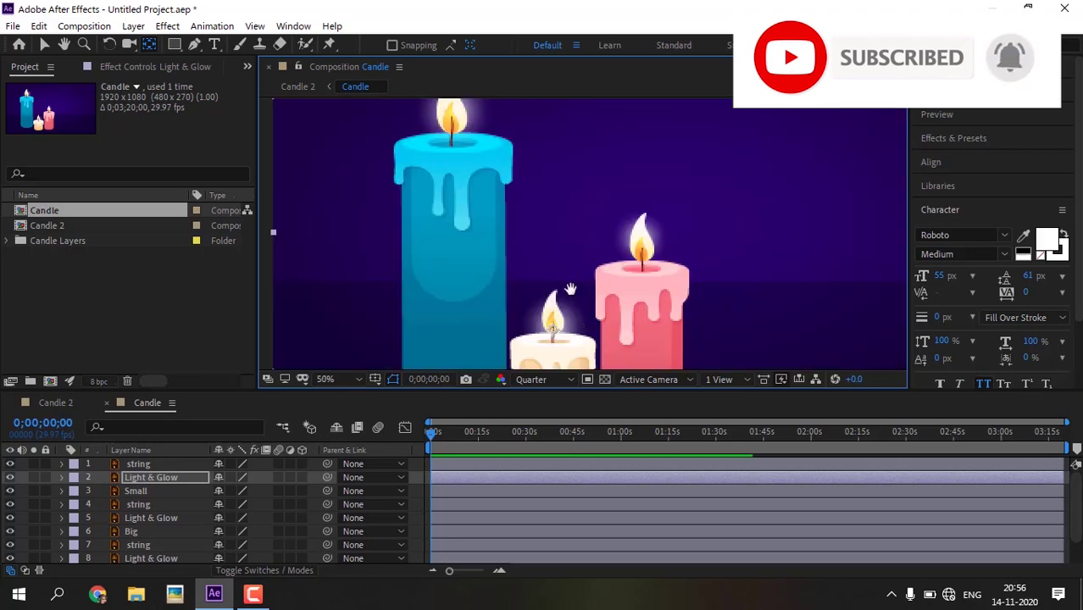
pyautogui.scroll(4, 551, 314)
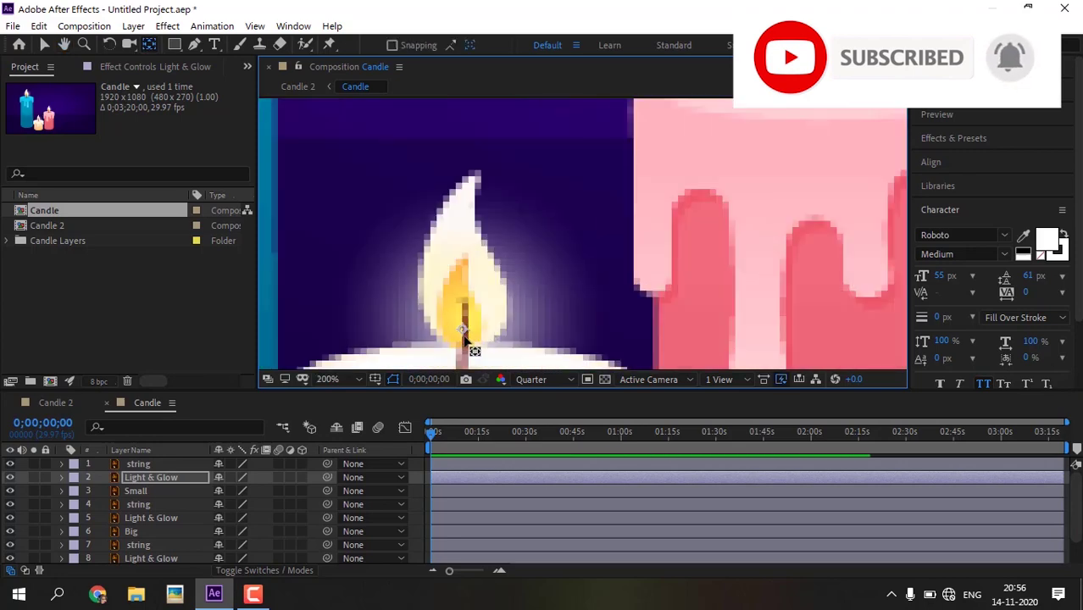
pyautogui.scroll(-4, 542, 338)
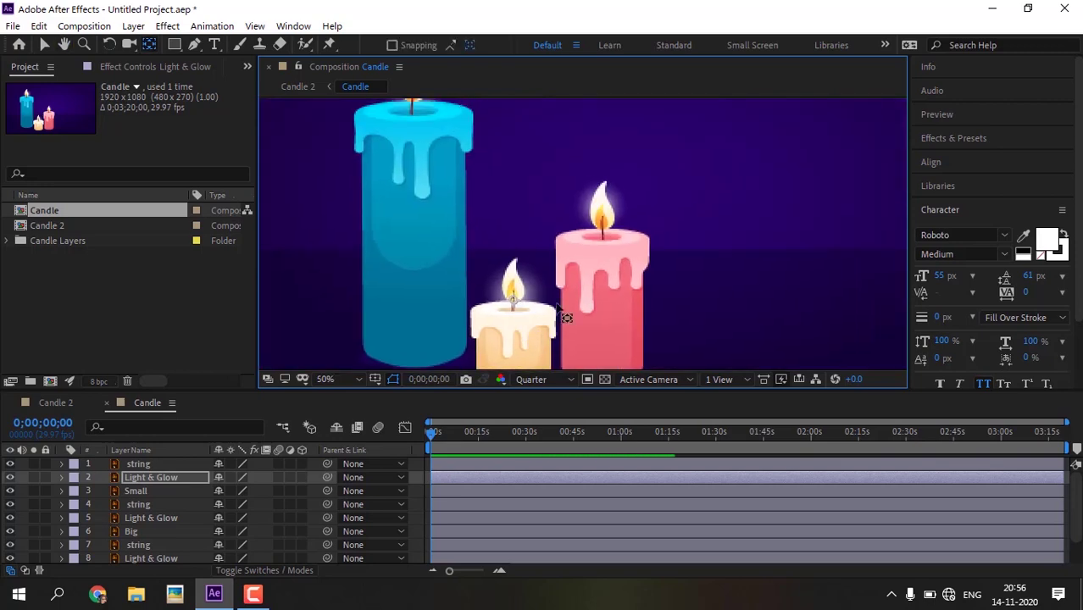
# Search Effects & Presets for 'wig' and drag Wiggle - gelatin onto layer 2 Light & Glow.
pyautogui.click(949, 140)
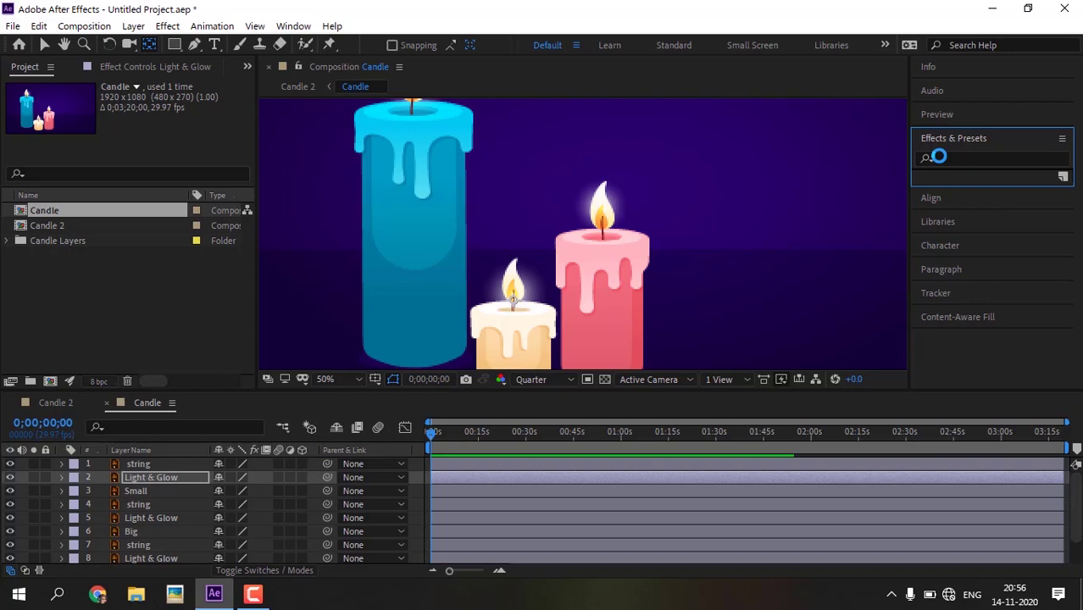
pyautogui.click(945, 157)
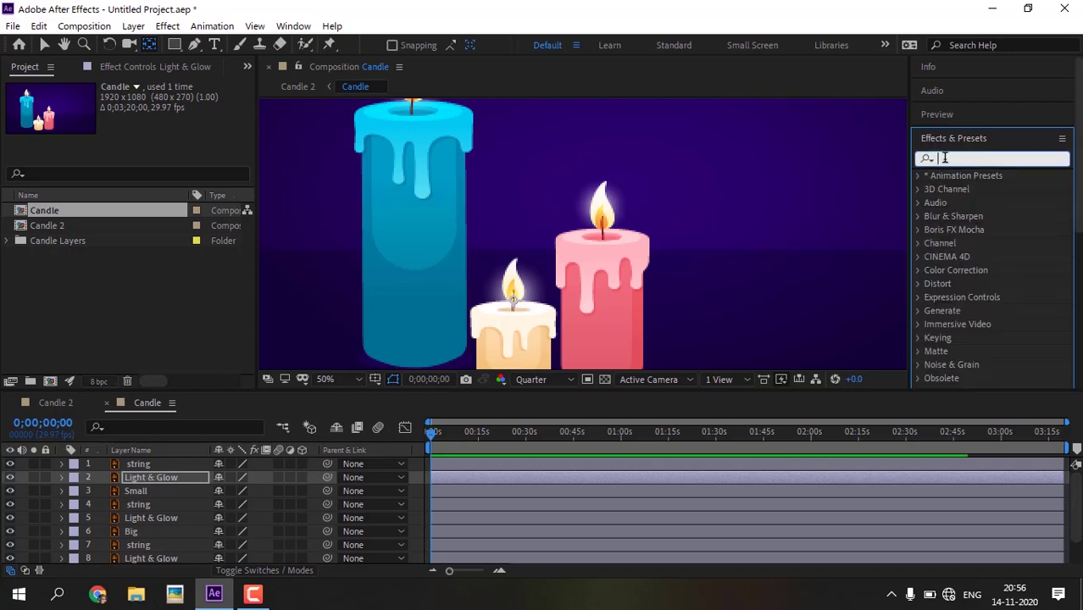
pyautogui.write('wig')
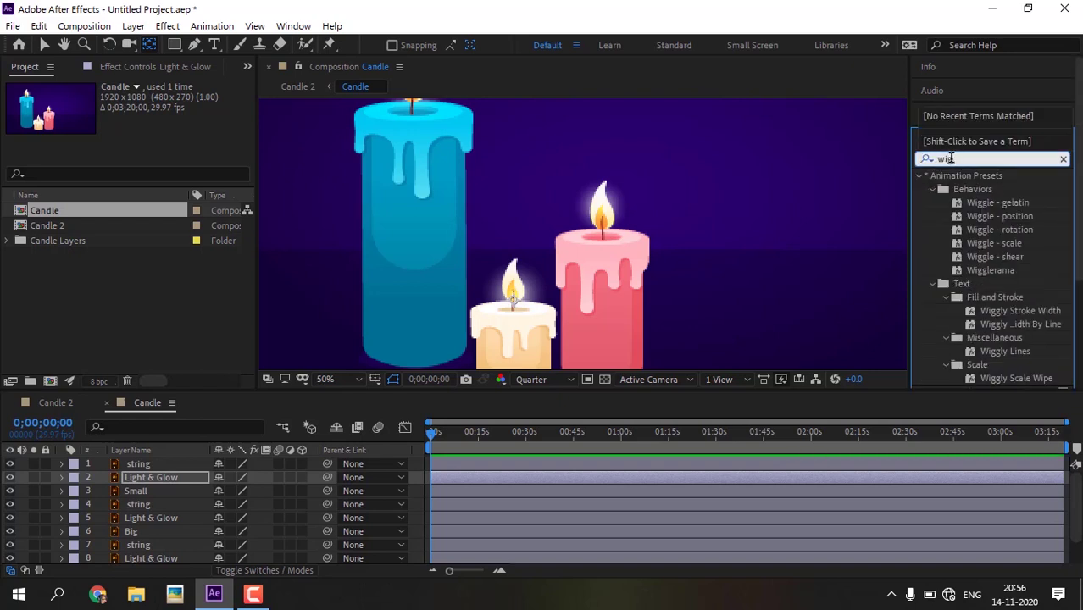
pyautogui.click(979, 205)
pyautogui.click(979, 205)
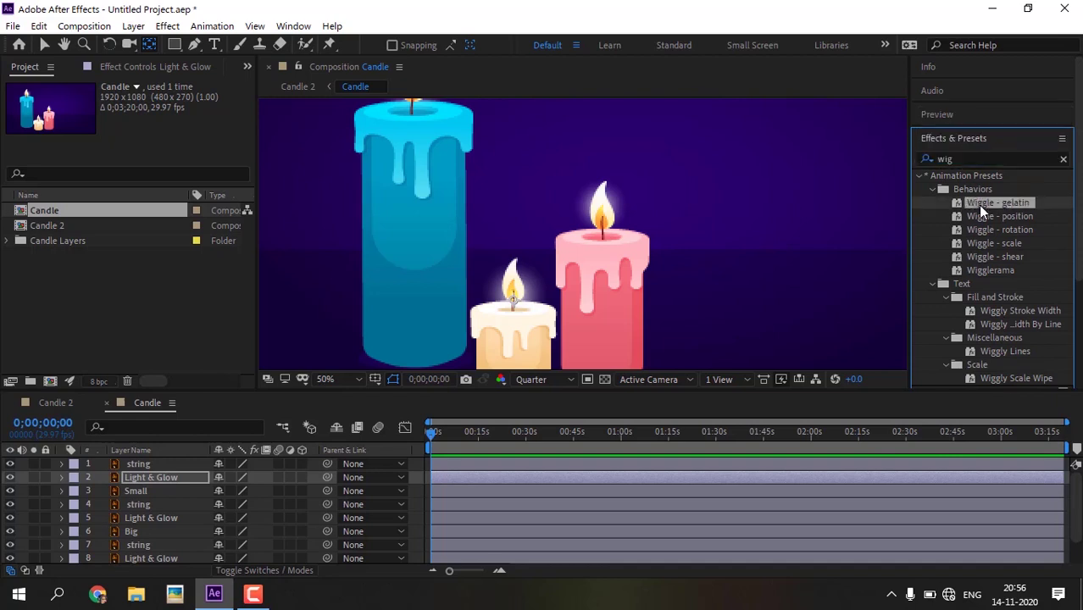
pyautogui.moveTo(980, 210); pyautogui.dragTo(166, 477)
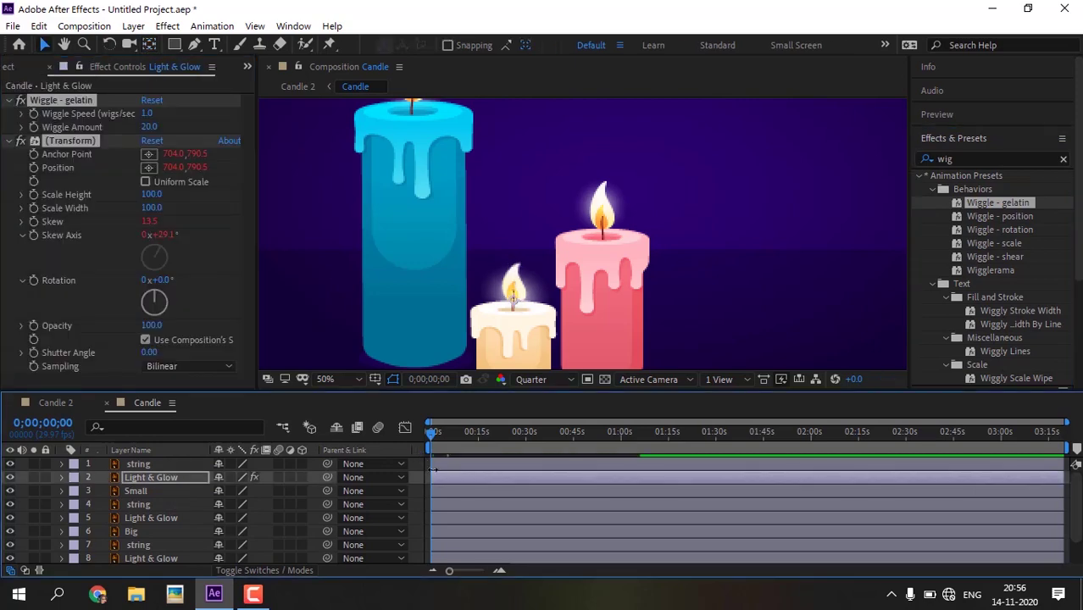
# Preview the flicker, set Wiggle Speed 4 and Wiggle Amount 8, and preview again.
pyautogui.press('space')
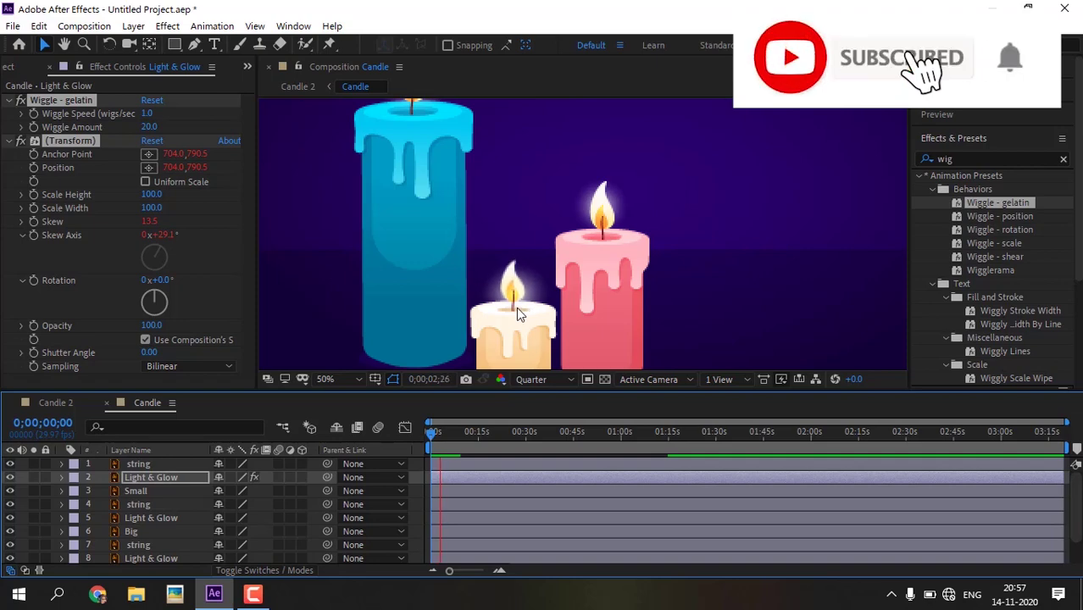
pyautogui.press('space')
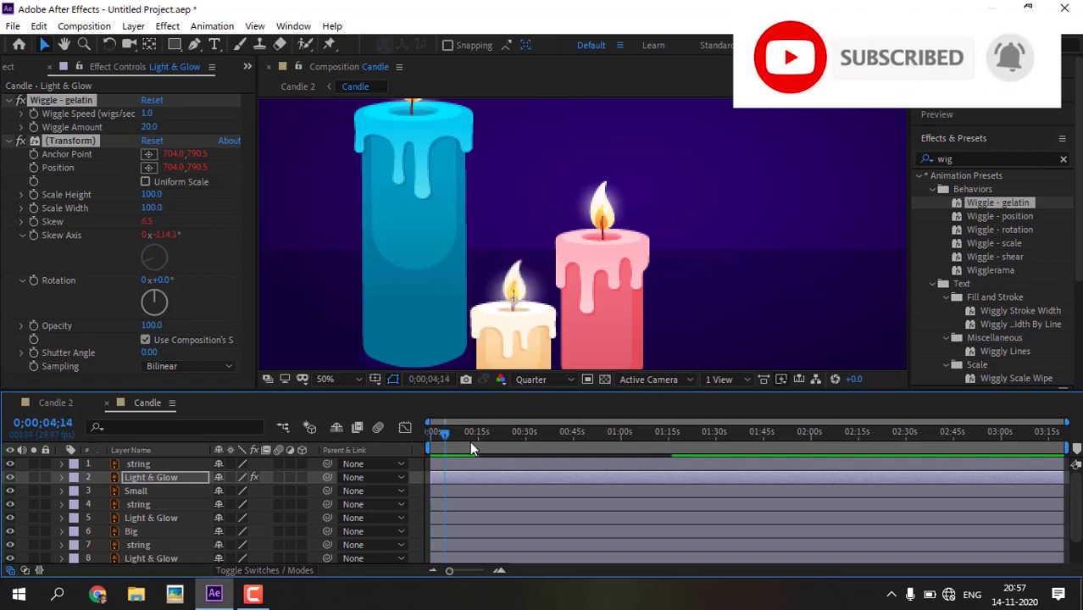
pyautogui.moveTo(444, 433); pyautogui.dragTo(431, 438)
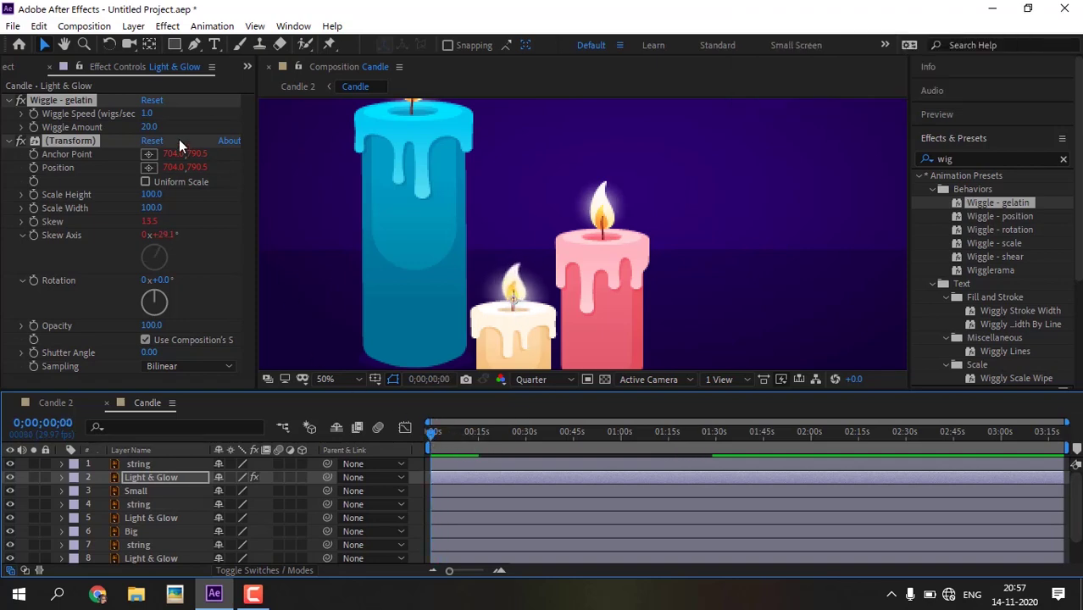
pyautogui.click(147, 114)
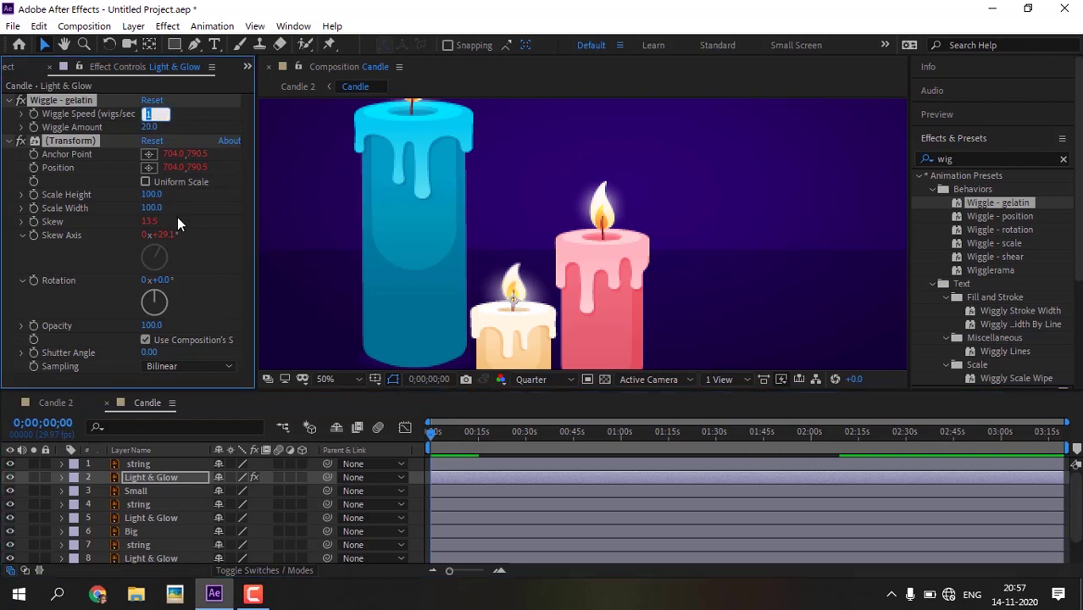
pyautogui.write('4')
pyautogui.click(149, 127)
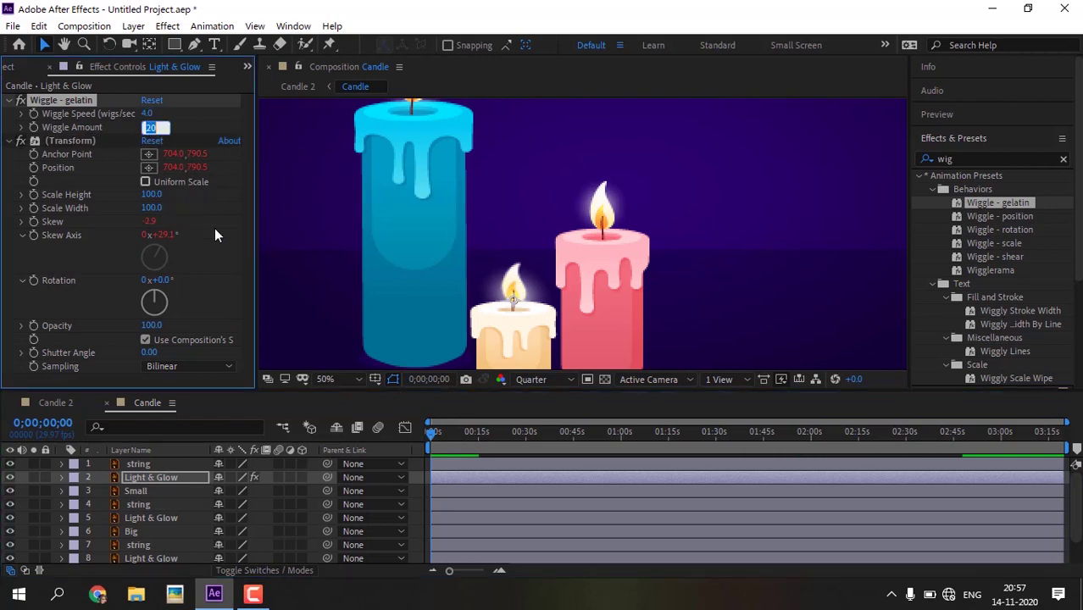
pyautogui.write('8')
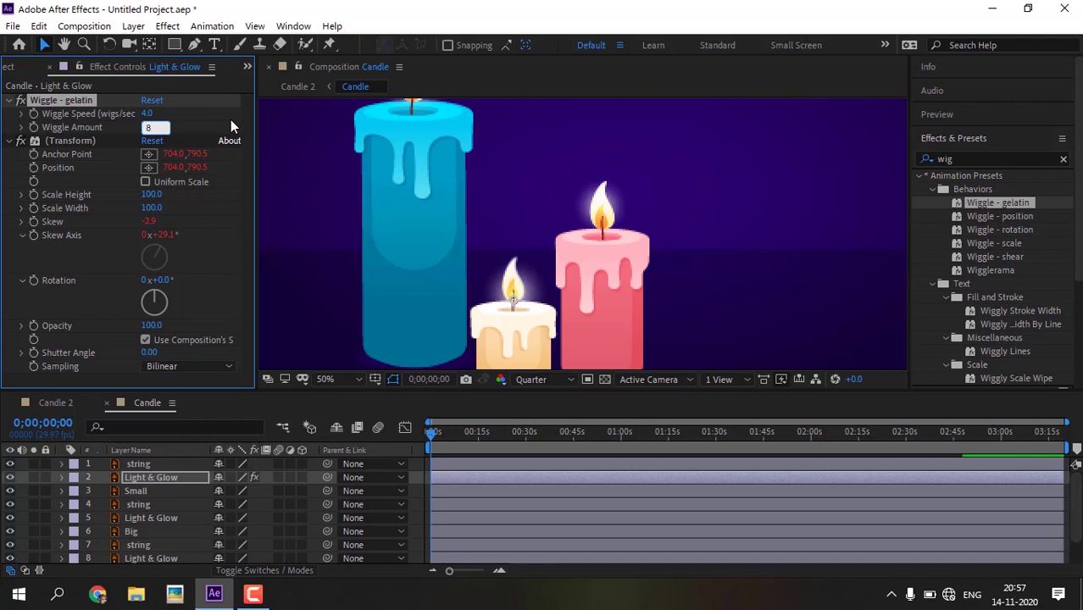
pyautogui.click(239, 192)
pyautogui.click(430, 436)
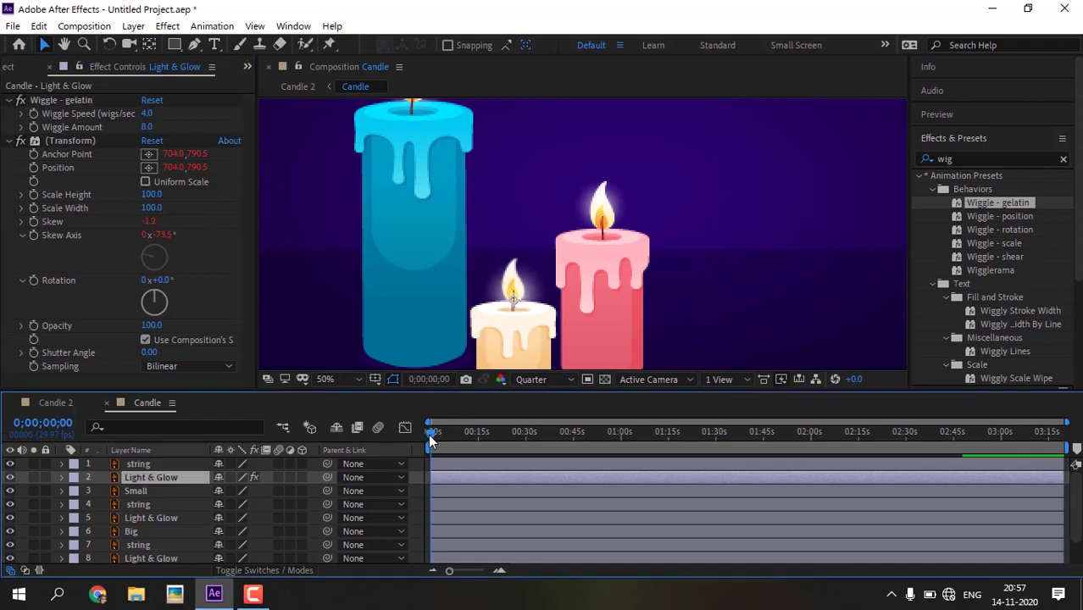
pyautogui.press('space')
pyautogui.press('space')
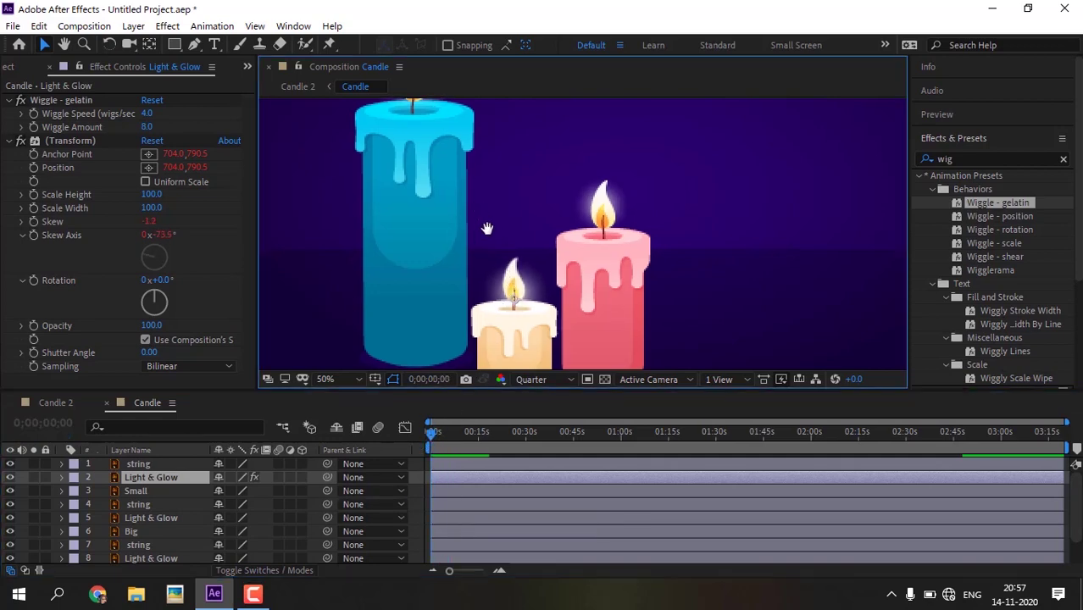
# Pan to the blue candle and identify and select layer 5 Light & Glow.
pyautogui.moveTo(488, 228); pyautogui.dragTo(556, 368)
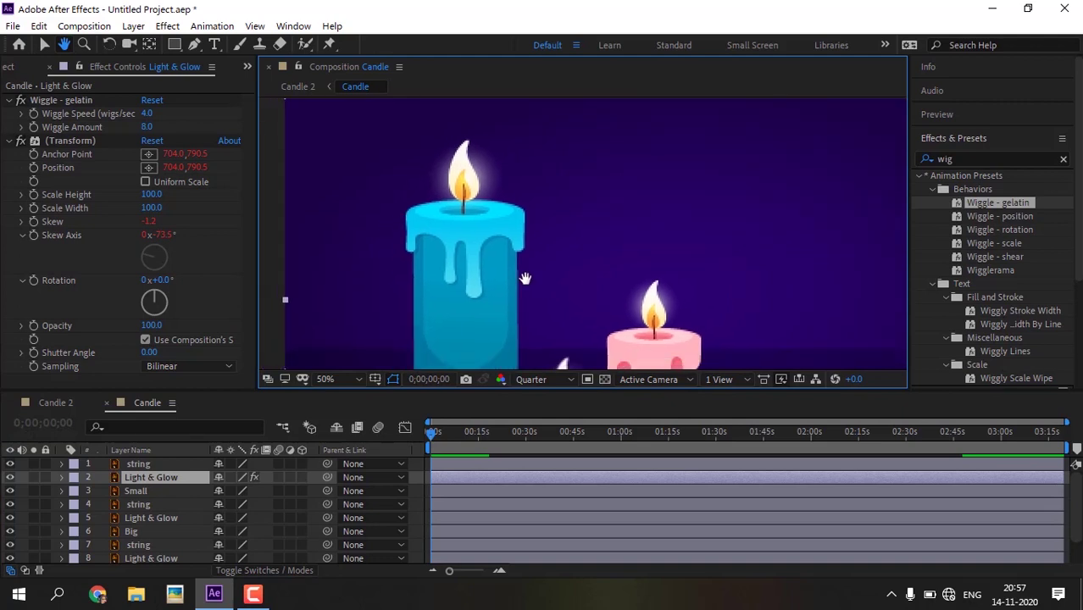
pyautogui.click(161, 518)
pyautogui.click(10, 518)
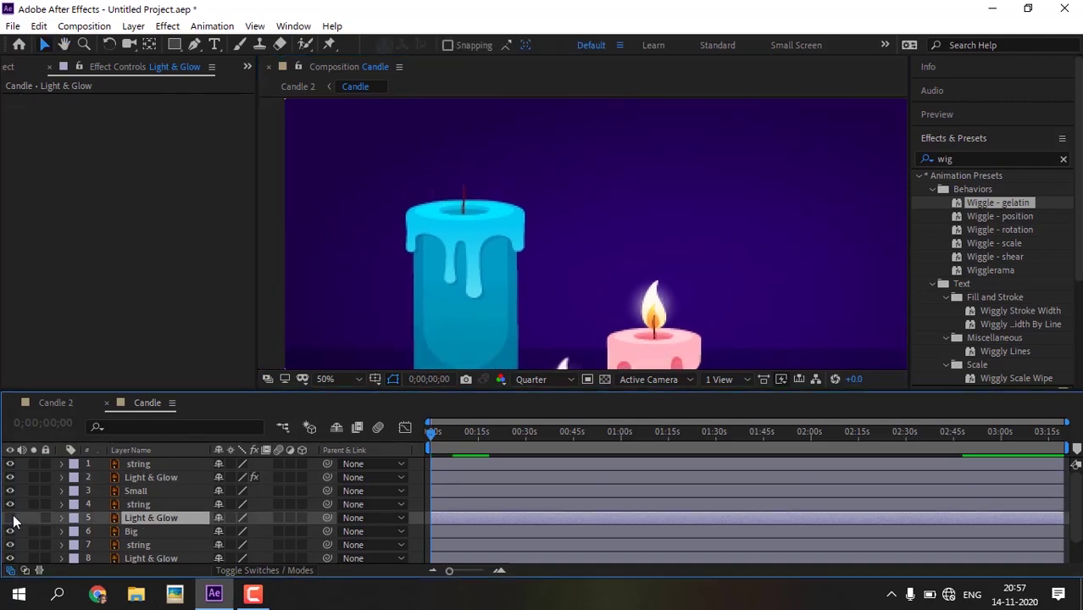
pyautogui.click(10, 518)
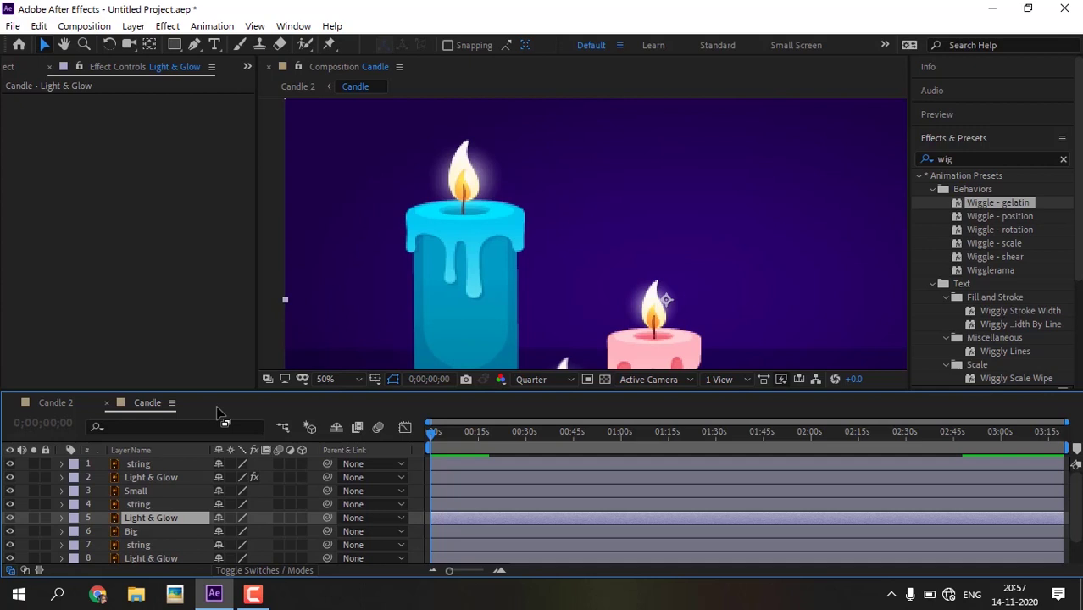
pyautogui.click(141, 521)
pyautogui.click(150, 44)
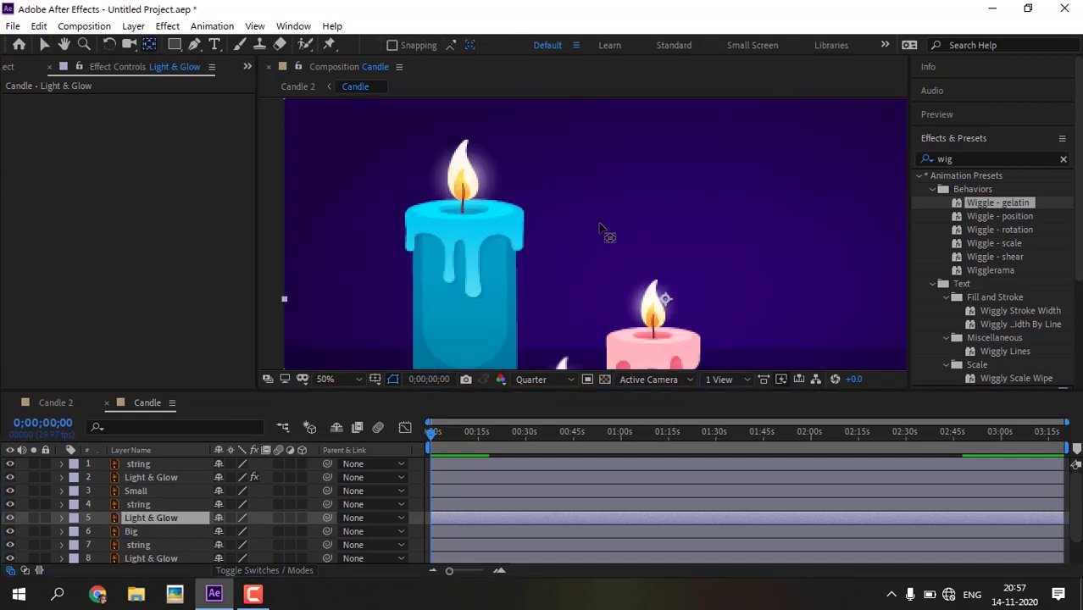
pyautogui.click(665, 303)
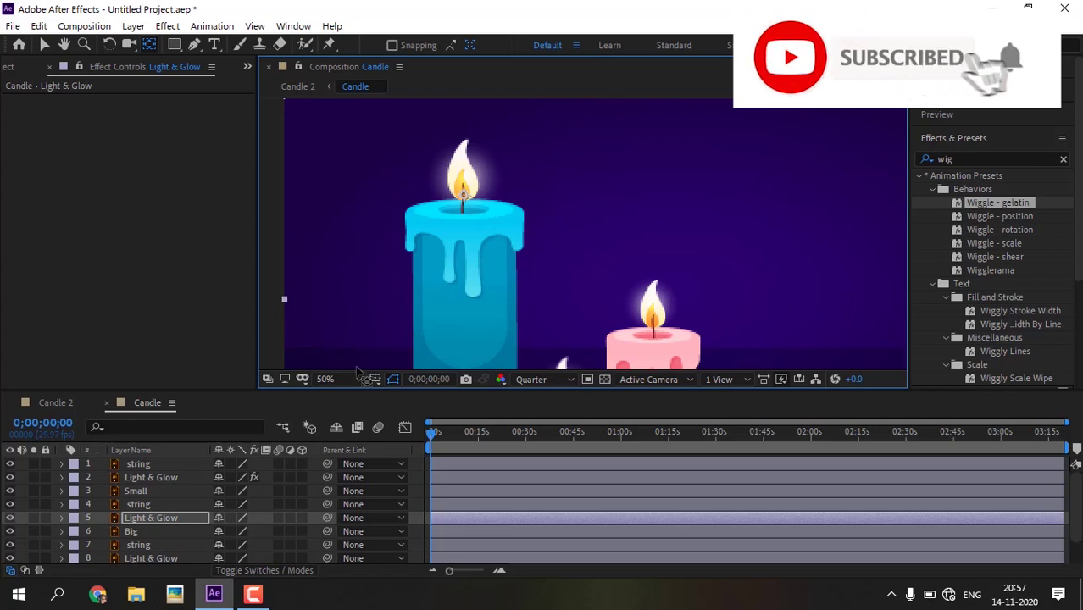
# Apply Wiggle - gelatin to layer 5 with speed 8 and amount 16, then preview zoomed out.
pyautogui.moveTo(998, 202); pyautogui.dragTo(158, 523)
pyautogui.click(147, 113)
pyautogui.write('8')
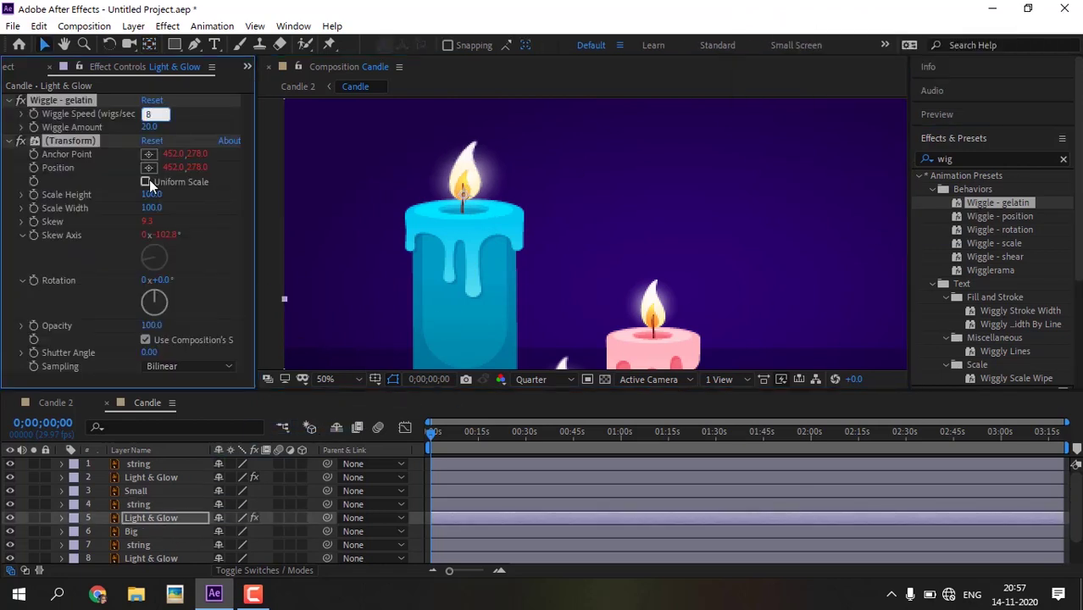
pyautogui.press('Tab')
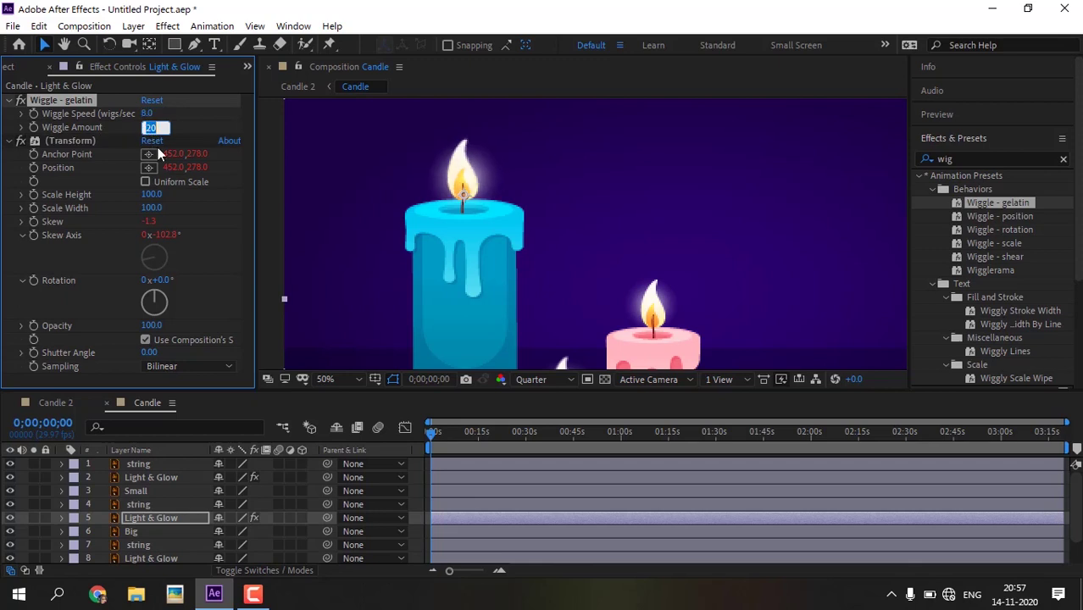
pyautogui.press('Return')
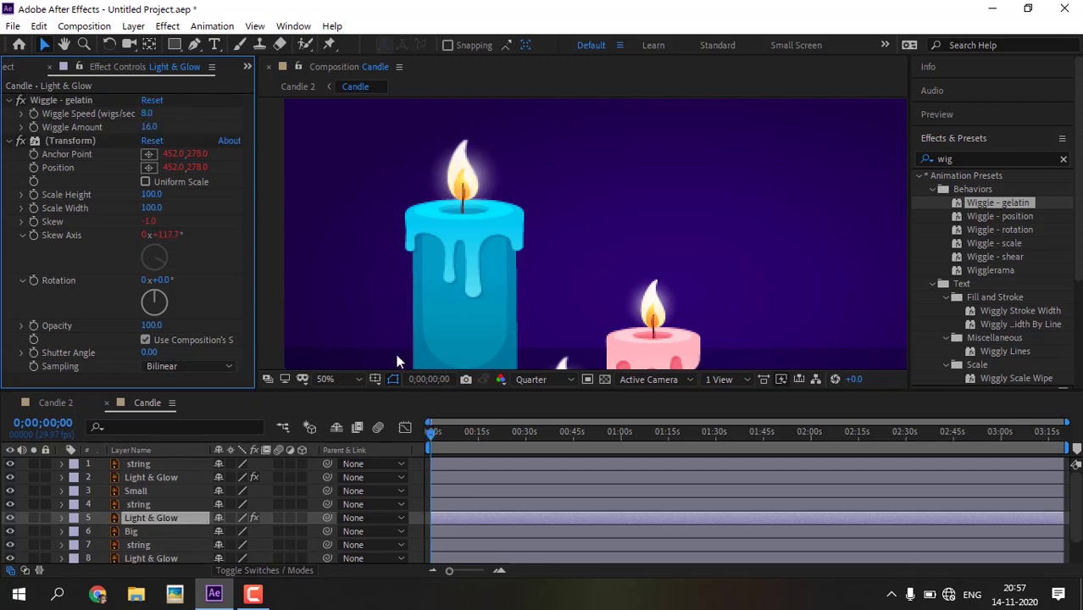
pyautogui.press(',')
pyautogui.press('space')
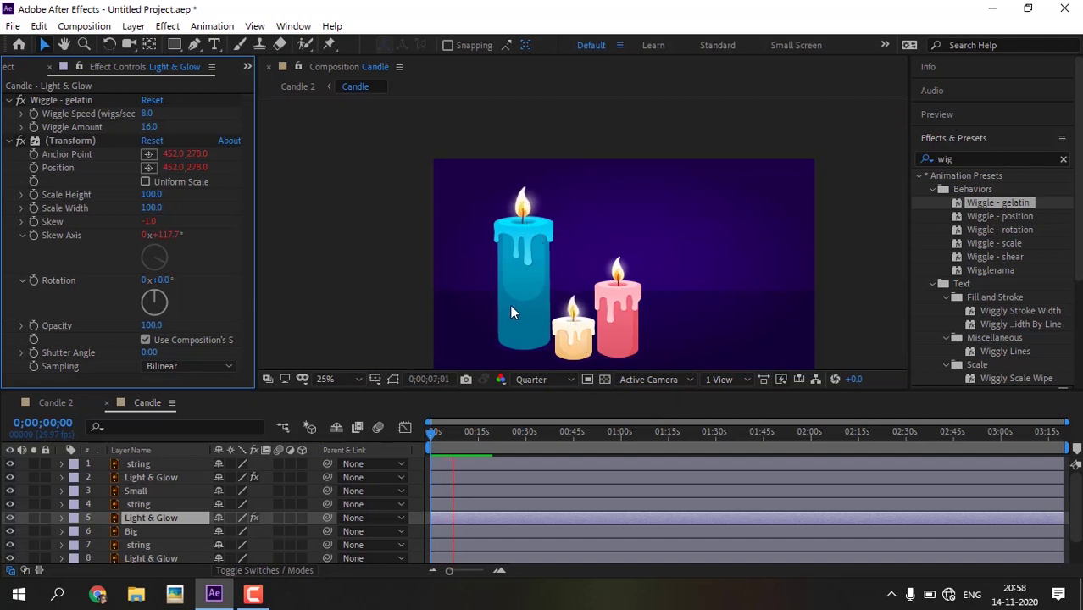
# Stop the preview and select layer 8 Light & Glow.
pyautogui.click(217, 529)
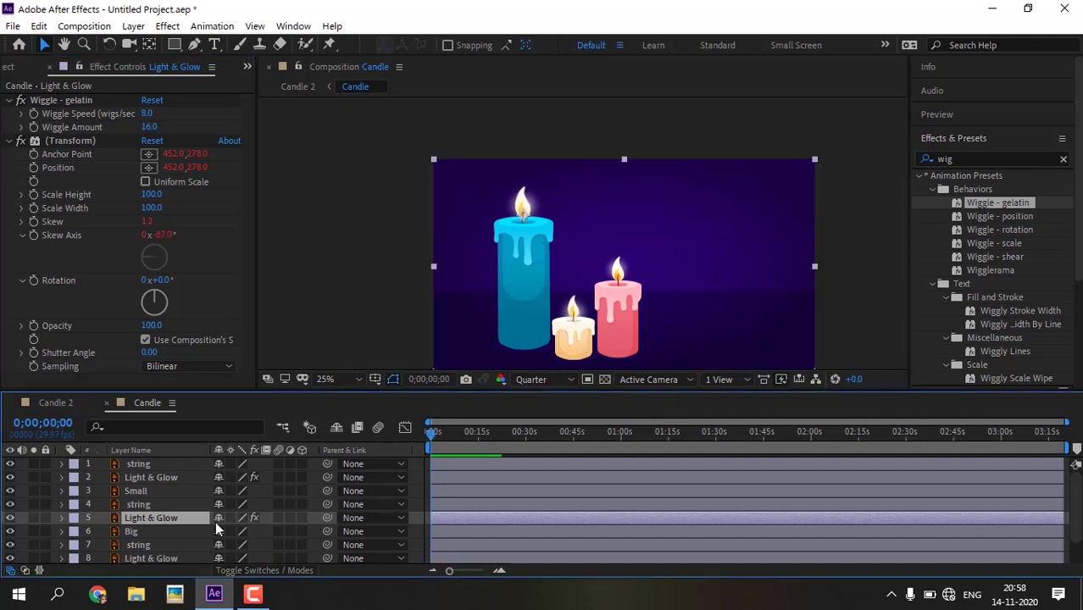
pyautogui.scroll(-2, 217, 528)
pyautogui.click(169, 529)
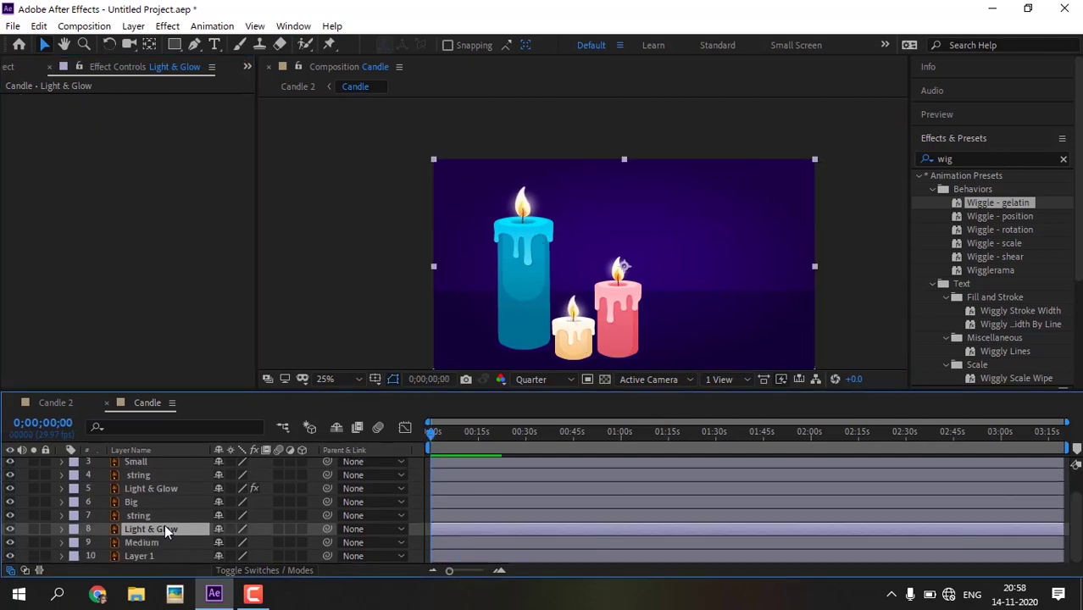
pyautogui.click(148, 44)
pyautogui.click(618, 287)
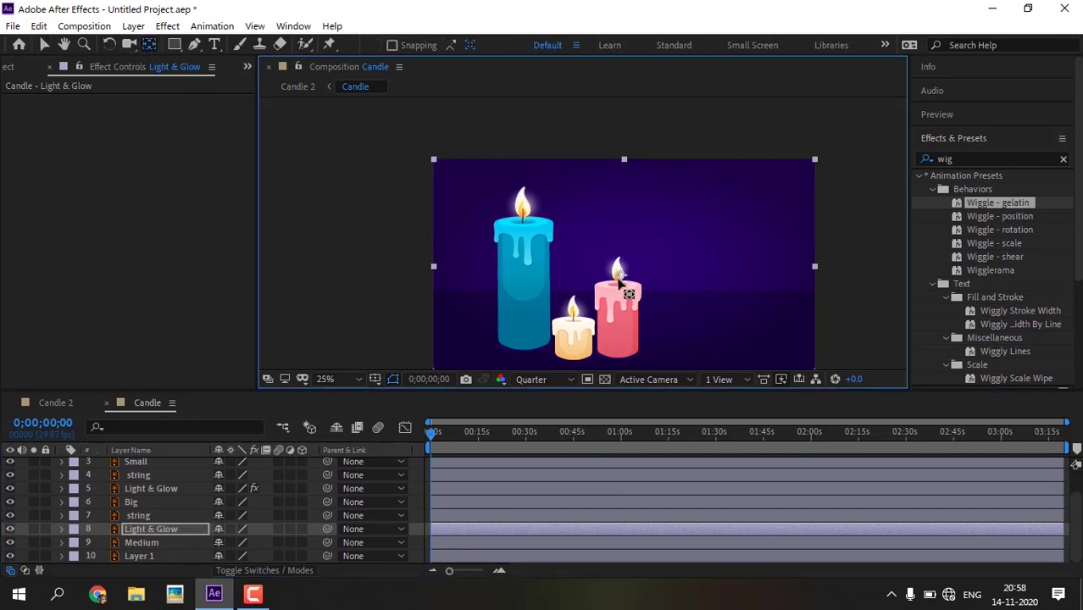
# Apply Wiggle - gelatin to layer 8 with speed 2 and amount 5, then preview all flames.
pyautogui.moveTo(956, 202); pyautogui.dragTo(139, 526)
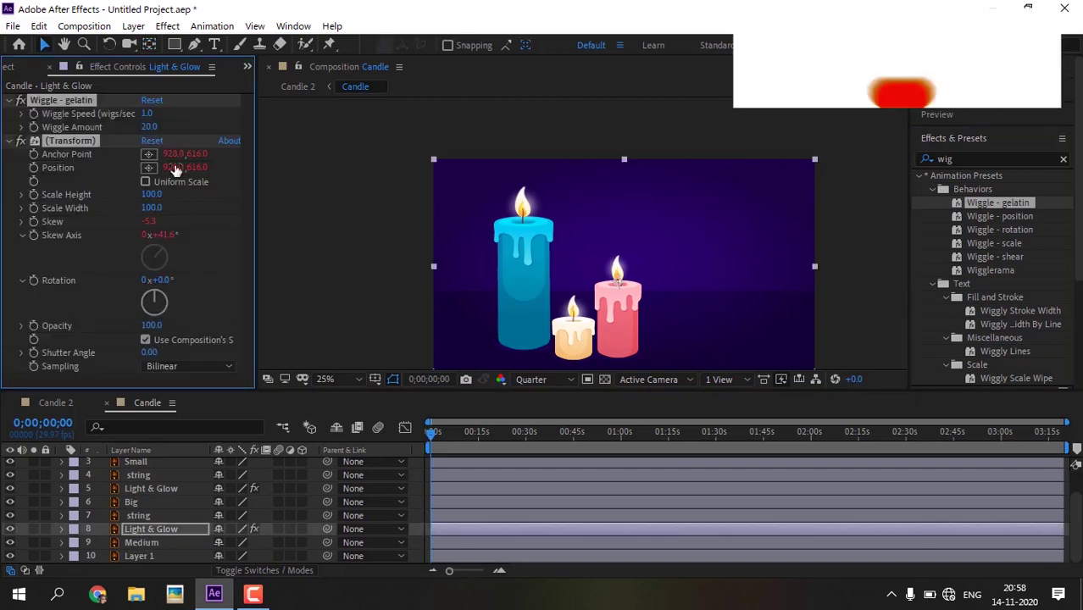
pyautogui.click(147, 114)
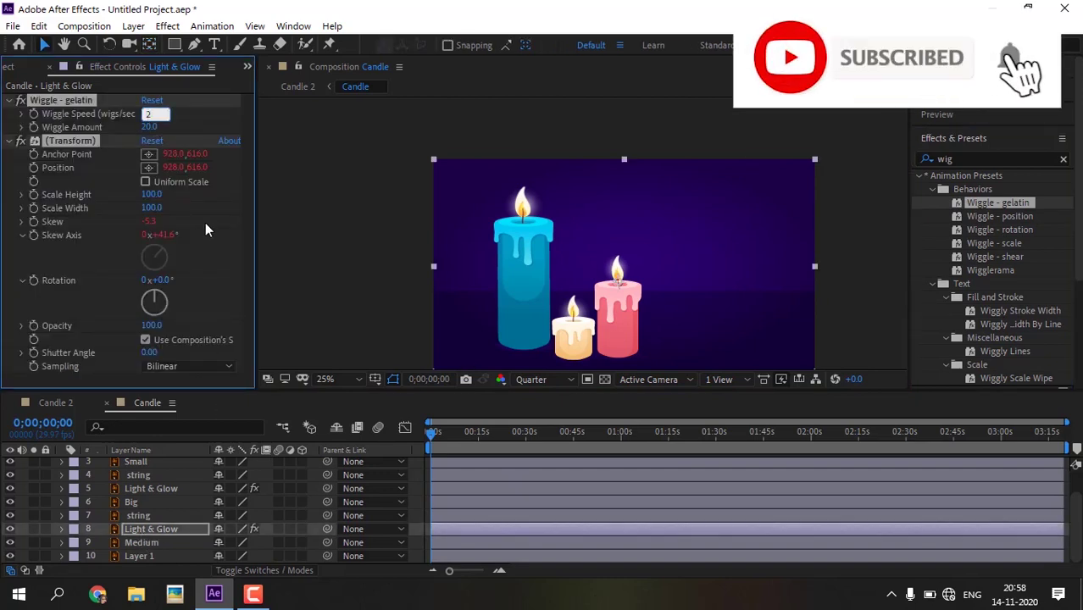
pyautogui.write('2')
pyautogui.press('Tab')
pyautogui.write('5')
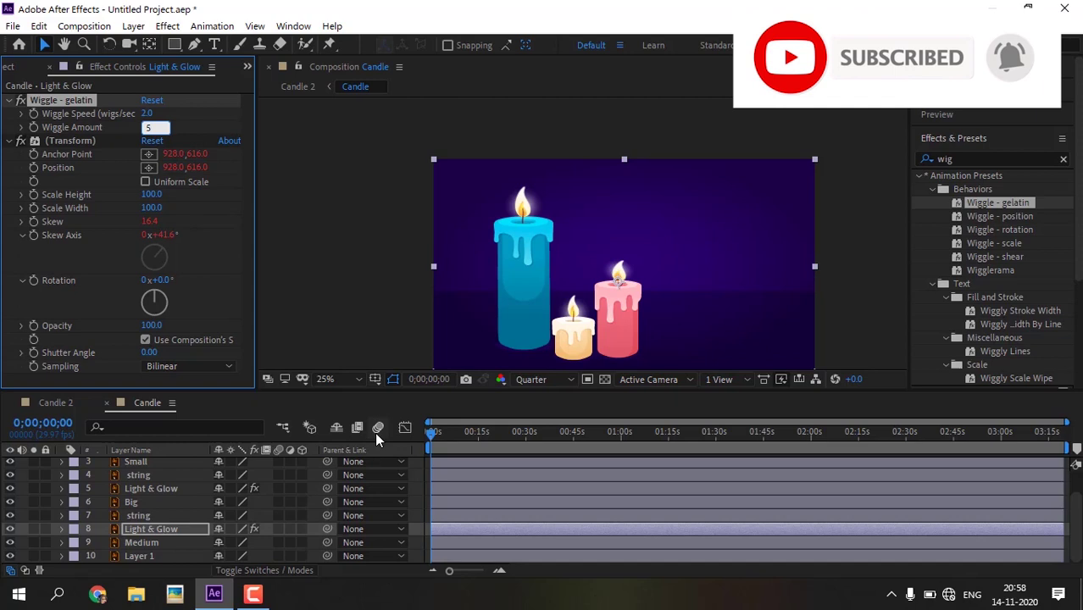
pyautogui.press('Return')
pyautogui.press('space')
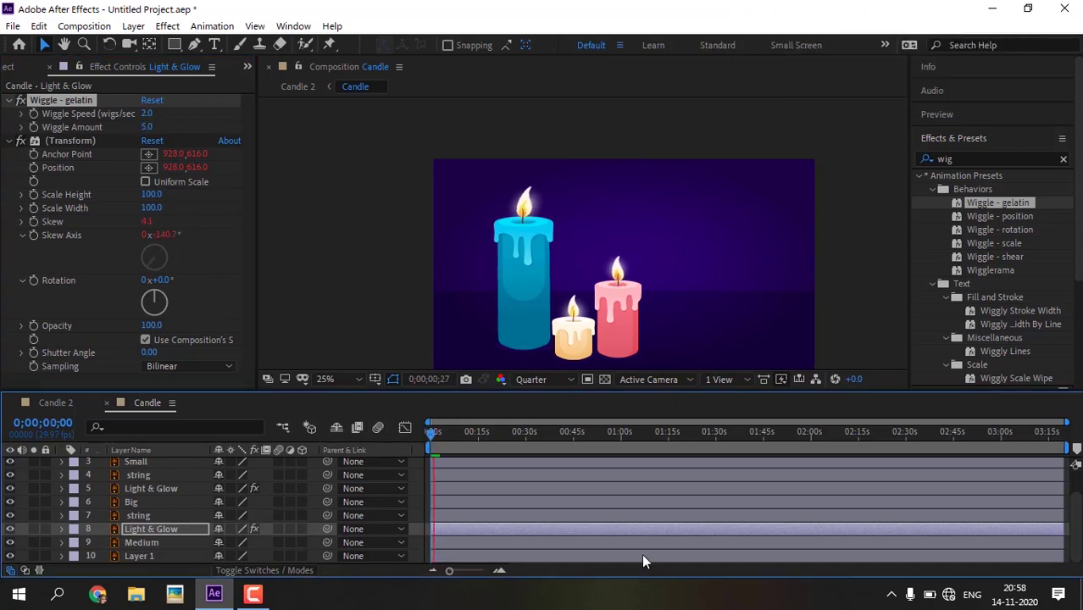